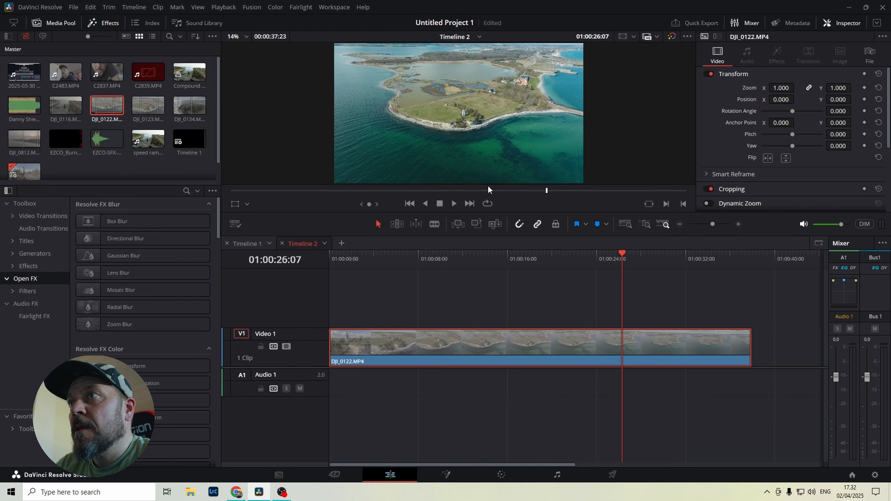
Step: Show the retime controls on the DJI_0122.MP4 clip on the Video 1 track
{"action": "mouse_move", "coordinate": [516, 192]}
{"action": "left_mouse_down"}
{"action": "mouse_move", "coordinate": [300, 192]}
{"action": "mouse_move", "coordinate": [361, 186]}
{"action": "mouse_move", "coordinate": [376, 191]}
{"action": "mouse_move", "coordinate": [265, 200]}
{"action": "mouse_move", "coordinate": [406, 187]}
{"action": "mouse_move", "coordinate": [522, 199]}
{"action": "left_mouse_up"}
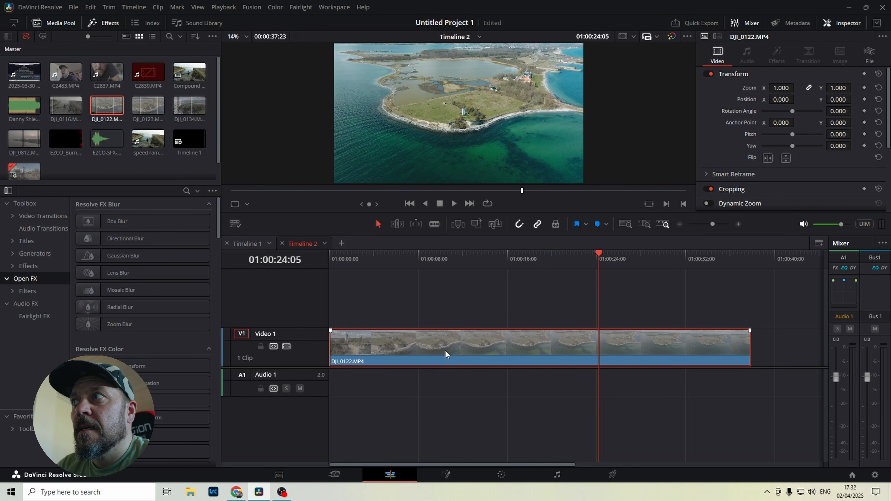
{"action": "left_click", "coordinate": [118, 109]}
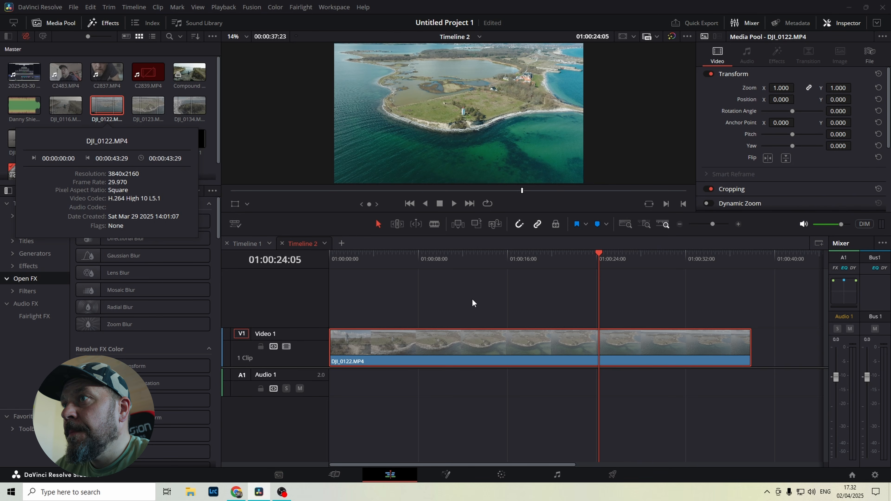
{"action": "left_click", "coordinate": [468, 343]}
{"action": "right_click", "coordinate": [468, 343]}
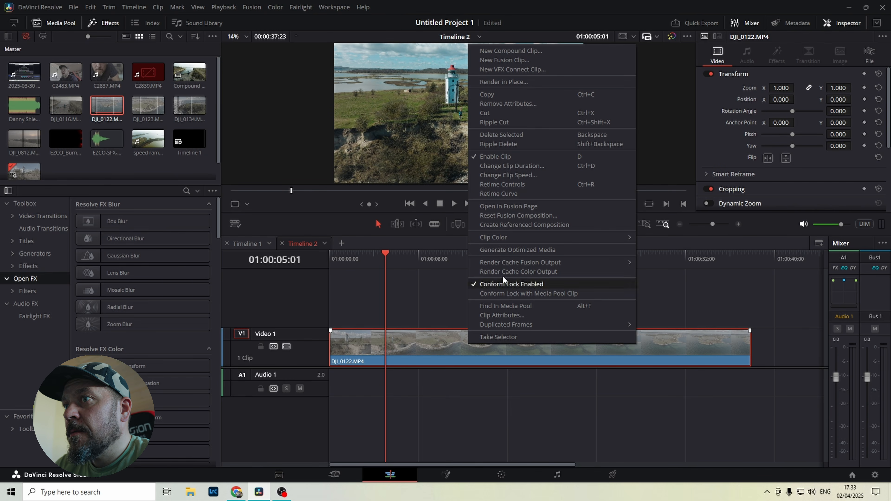
{"action": "left_click", "coordinate": [512, 184]}
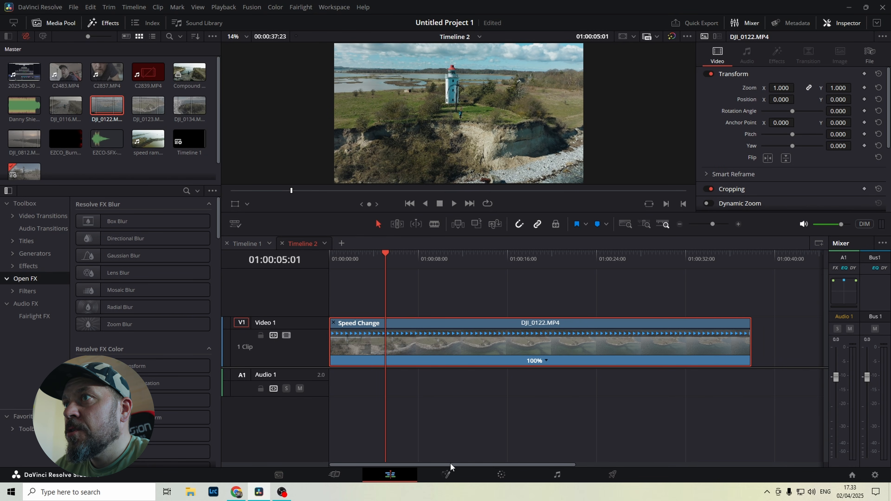
Step: Play a few seconds of the clip from 01:00:02:21 to preview it at its current speed
{"action": "left_click", "coordinate": [363, 260]}
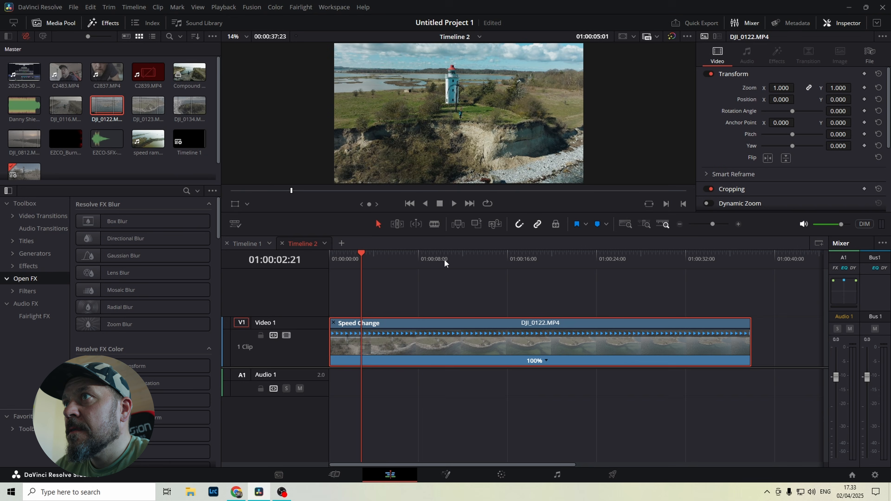
{"action": "left_click", "coordinate": [453, 204]}
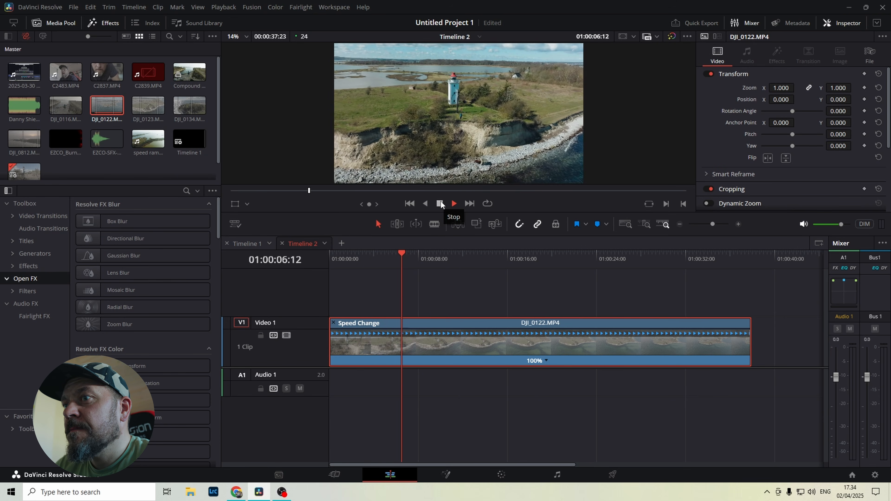
{"action": "left_click", "coordinate": [440, 204]}
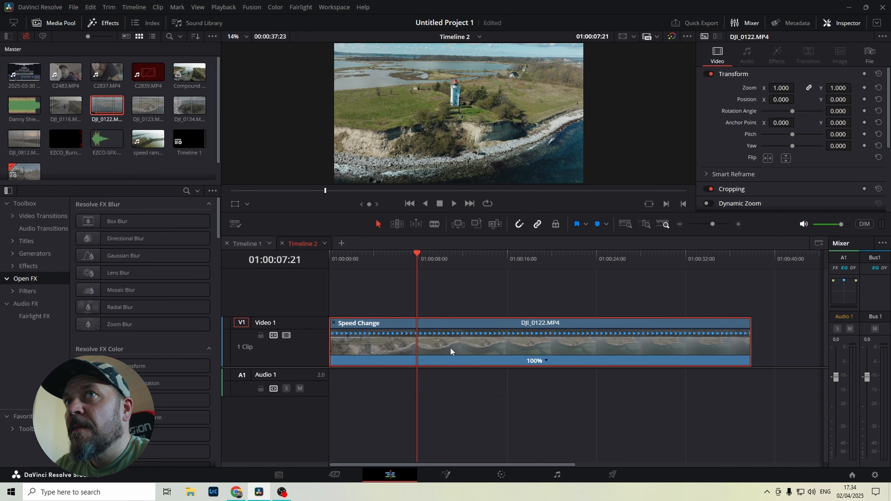
Step: Retime the DJI_0122.MP4 clip by shortening it to 161% speed, and finally stretch its end out to 80% speed
{"action": "left_click_drag", "start_coordinate": [393, 465], "coordinate": [360, 446]}
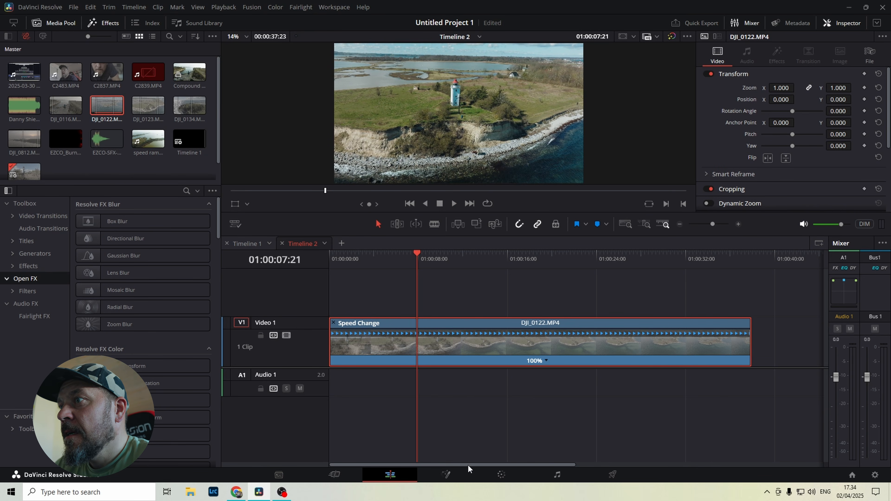
{"action": "left_click_drag", "start_coordinate": [468, 463], "coordinate": [554, 458]}
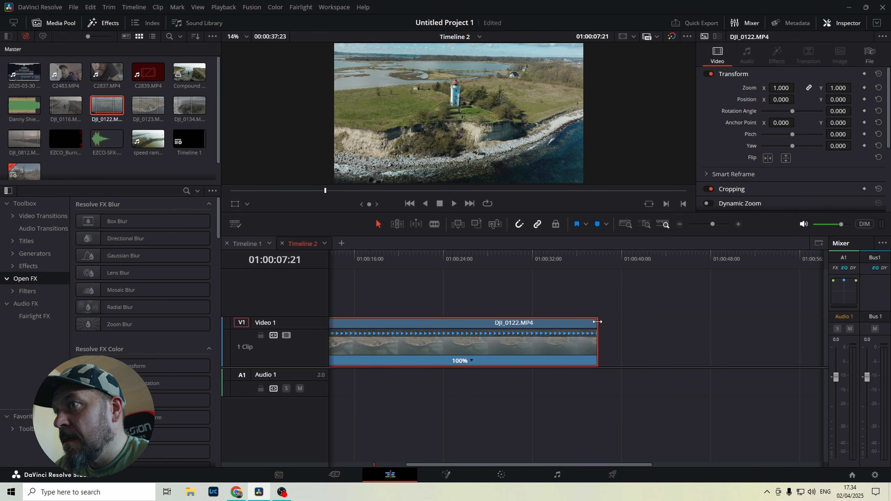
{"action": "left_click_drag", "start_coordinate": [598, 322], "coordinate": [436, 331]}
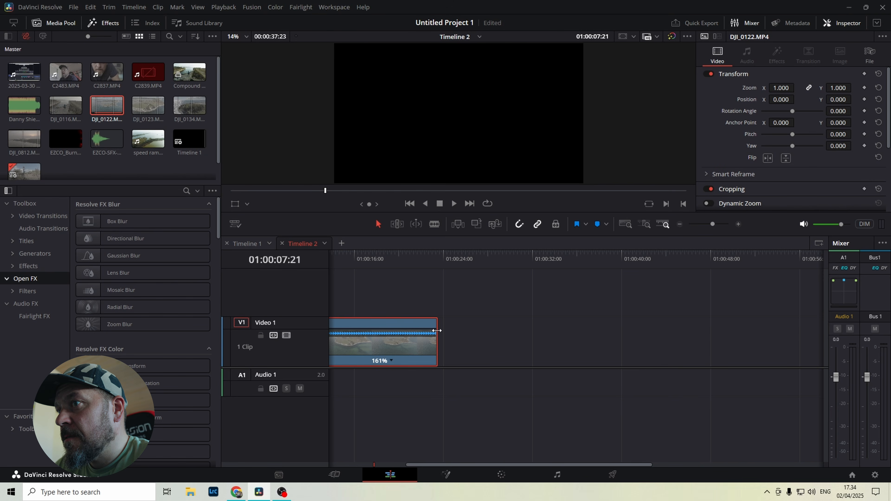
{"action": "left_click_drag", "start_coordinate": [437, 330], "coordinate": [702, 312]}
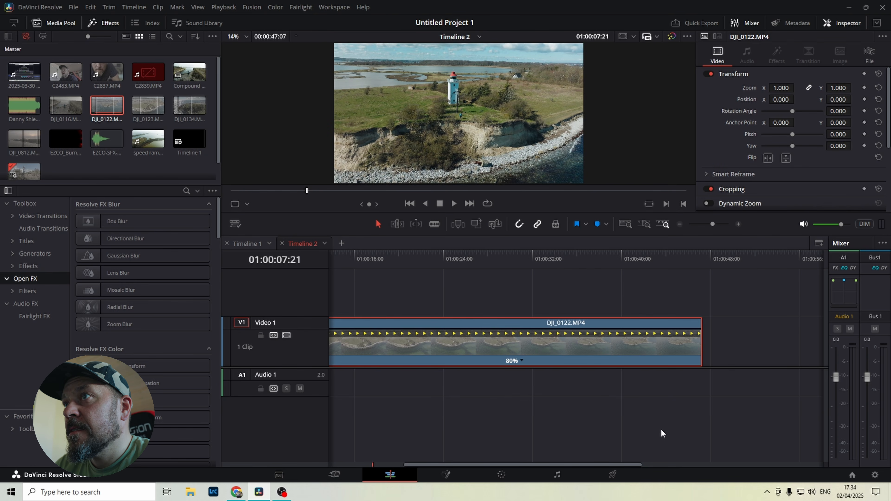
{"action": "left_click_drag", "start_coordinate": [522, 465], "coordinate": [430, 465]}
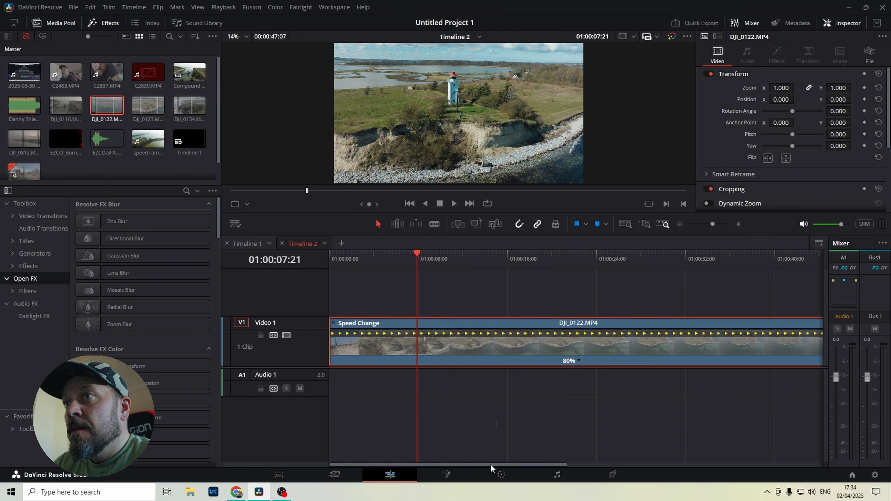
{"action": "left_click_drag", "start_coordinate": [491, 465], "coordinate": [452, 461]}
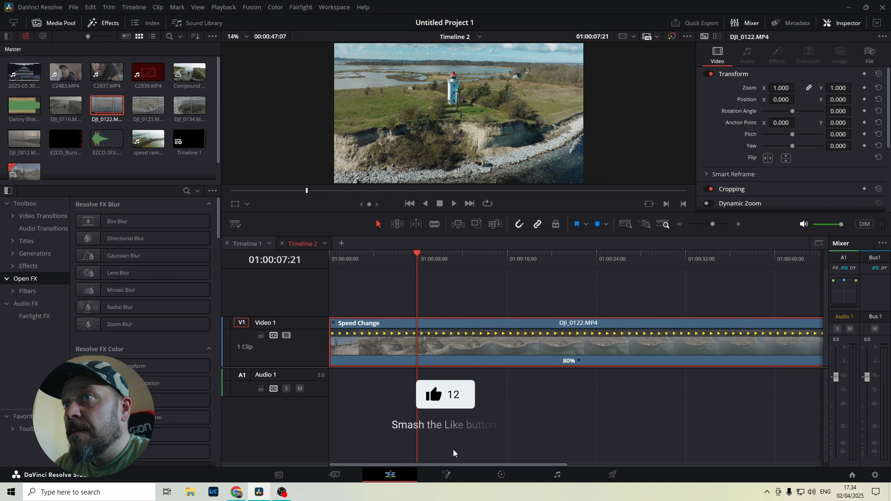
Step: Add a speed point to the clip at 01:00:02:00
{"action": "mouse_move", "coordinate": [346, 259]}
{"action": "left_mouse_down"}
{"action": "mouse_move", "coordinate": [332, 262]}
{"action": "mouse_move", "coordinate": [351, 266]}
{"action": "left_mouse_up"}
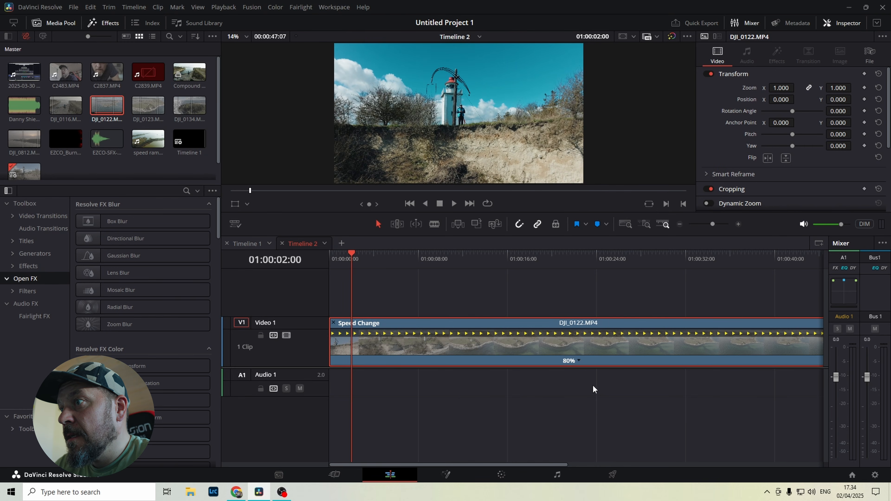
{"action": "left_click", "coordinate": [579, 361]}
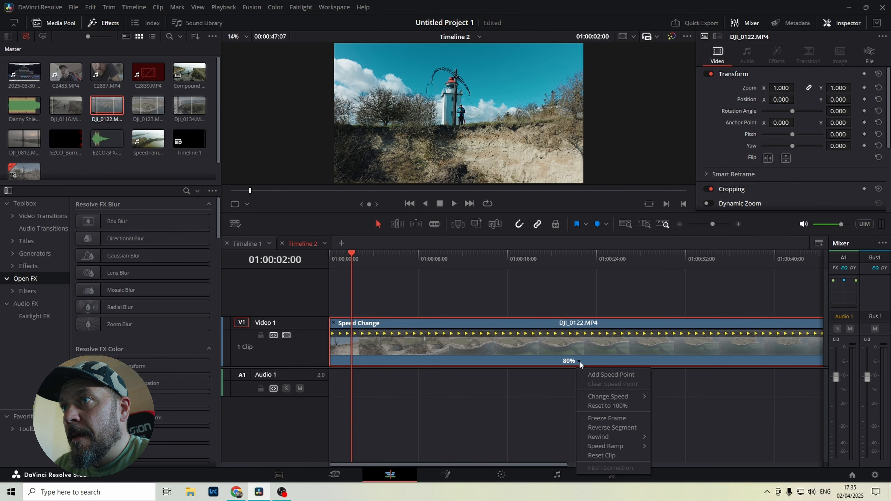
{"action": "left_click", "coordinate": [610, 374]}
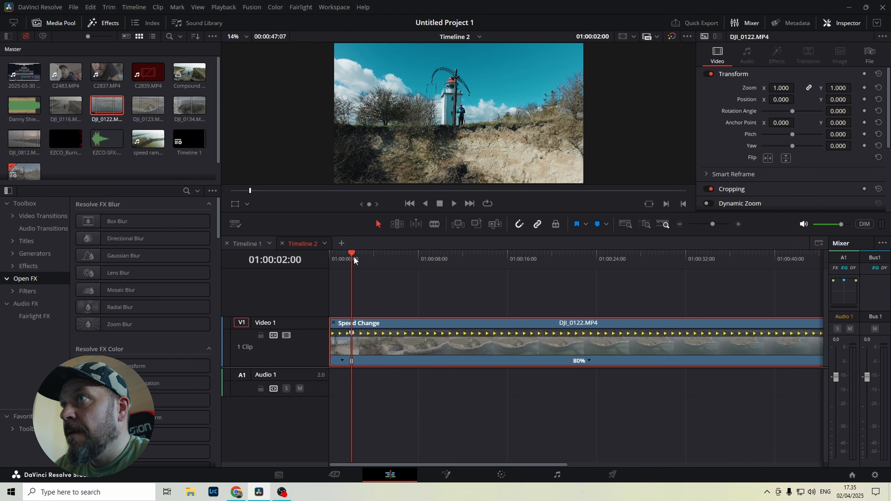
Step: Add a second speed point to the clip at 01:00:22:03
{"action": "left_click_drag", "start_coordinate": [352, 257], "coordinate": [576, 281]}
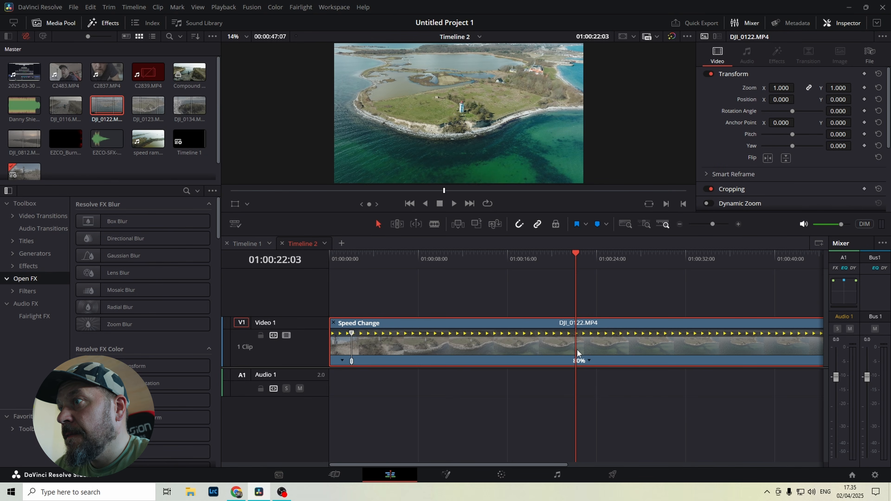
{"action": "left_click", "coordinate": [588, 360]}
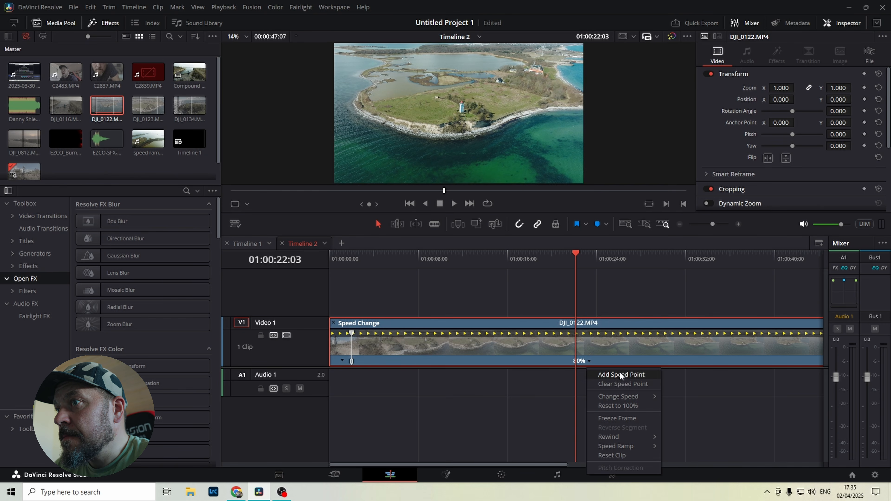
{"action": "left_click", "coordinate": [628, 374]}
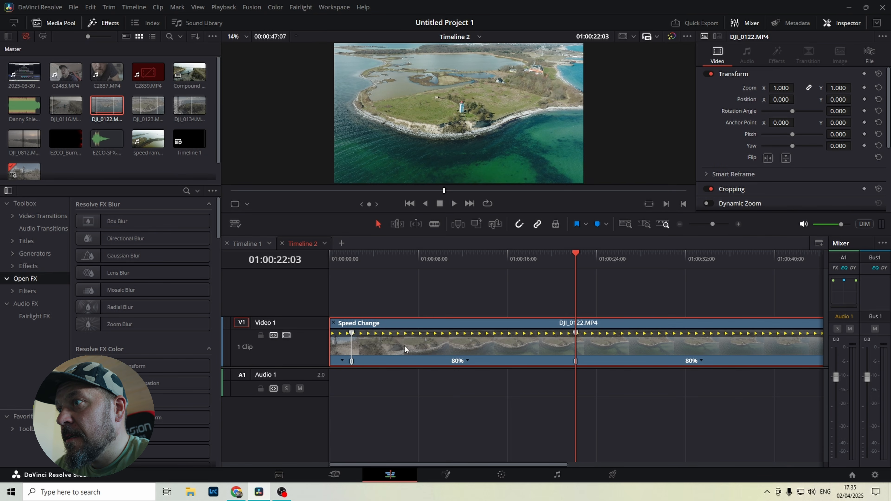
Step: Scrub back through the clip and place the playhead at 01:00:02:15, 15 frames after the first speed point
{"action": "left_click_drag", "start_coordinate": [574, 260], "coordinate": [395, 299]}
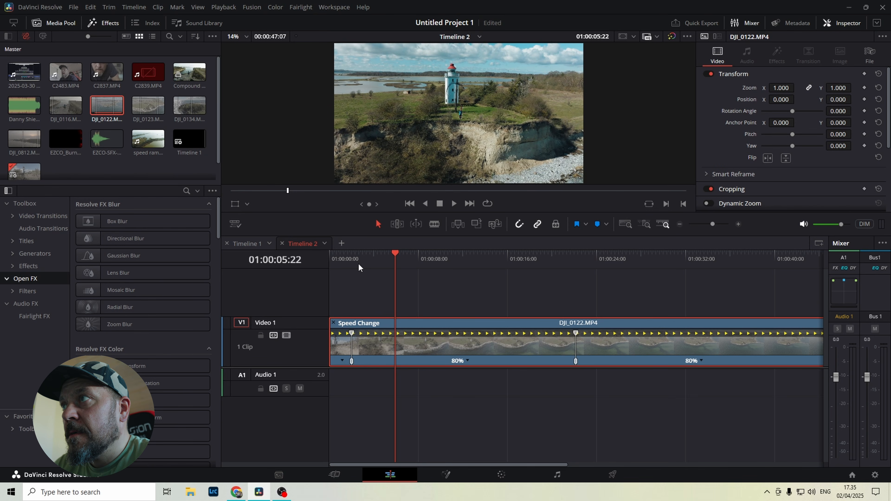
{"action": "left_click_drag", "start_coordinate": [360, 265], "coordinate": [352, 262]}
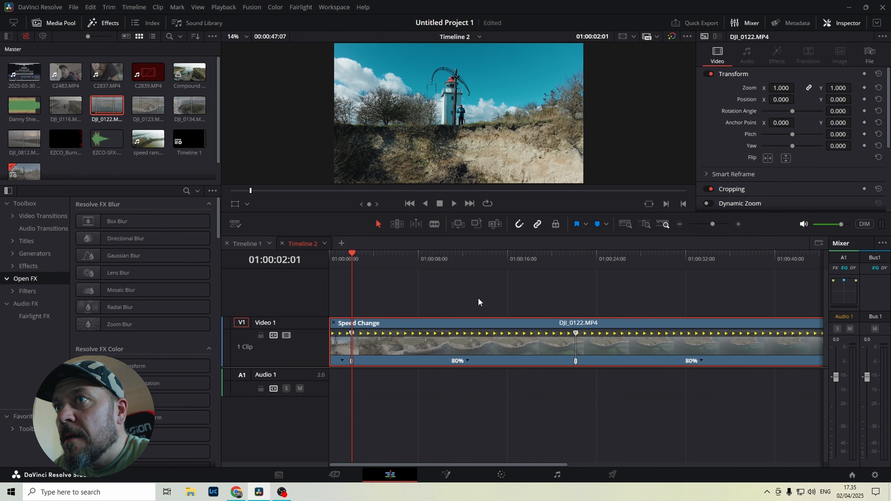
{"action": "left_click_drag", "start_coordinate": [354, 257], "coordinate": [351, 258]}
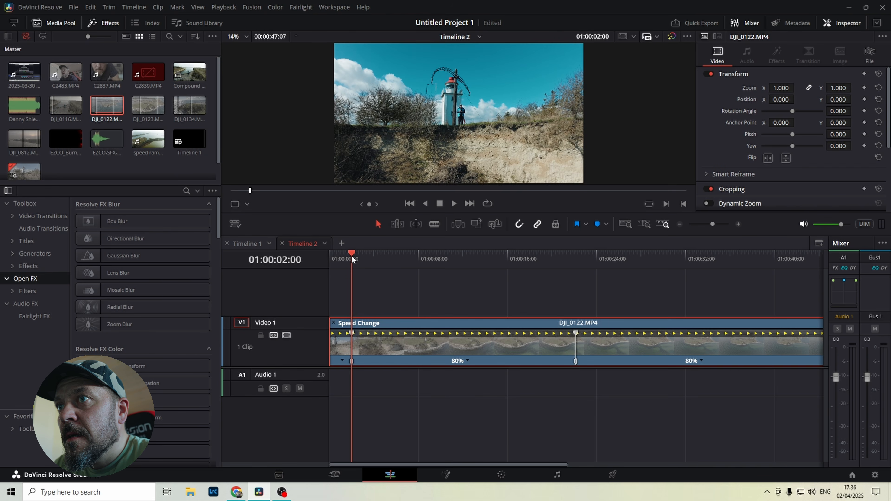
{"action": "left_click_drag", "start_coordinate": [352, 257], "coordinate": [356, 260]}
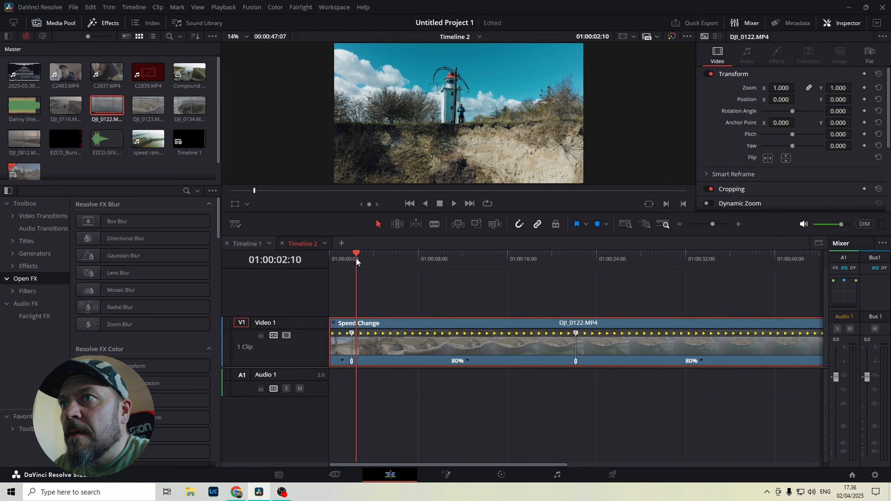
{"action": "left_click_drag", "start_coordinate": [356, 257], "coordinate": [358, 259]}
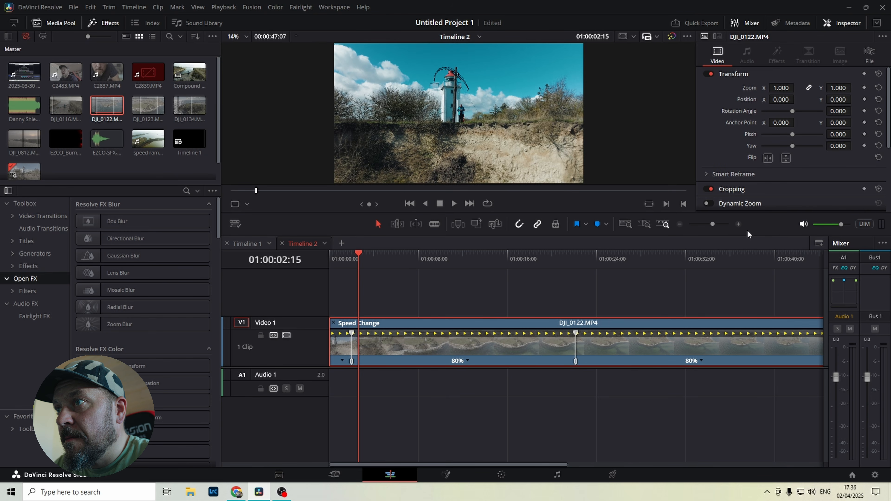
Step: Move the second speed point's upper handle back to the playhead at 01:00:02:15, speeding the middle segment up to 2586%
{"action": "left_click", "coordinate": [738, 225]}
{"action": "left_click", "coordinate": [739, 224]}
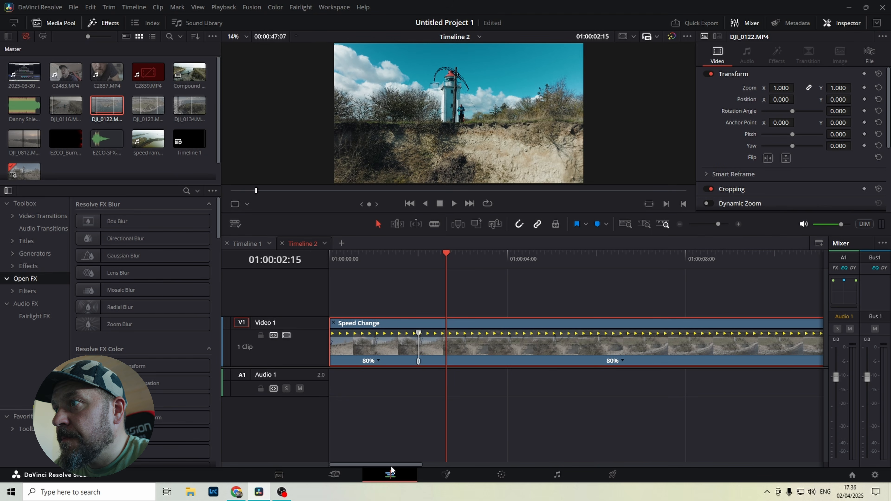
{"action": "left_click_drag", "start_coordinate": [393, 465], "coordinate": [537, 443]}
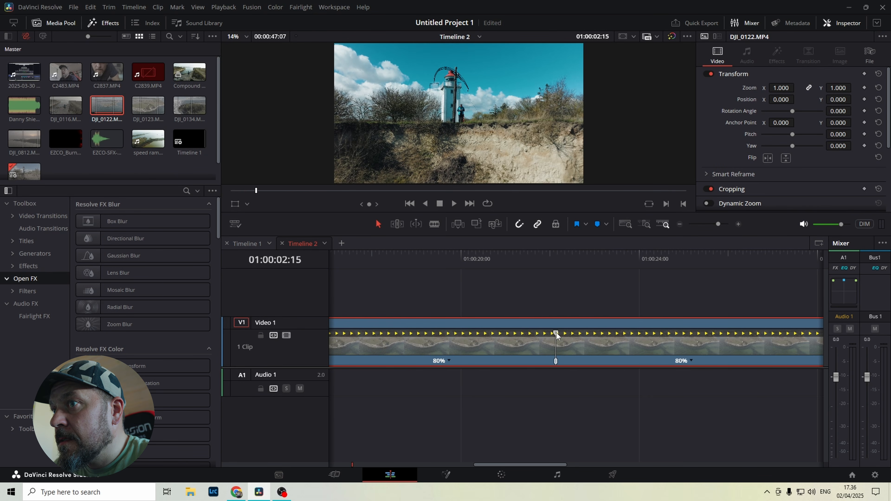
{"action": "left_click", "coordinate": [680, 224]}
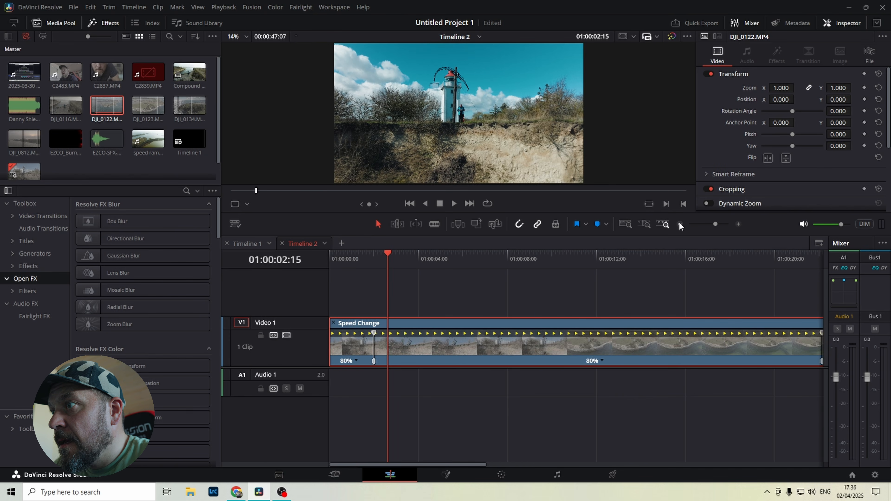
{"action": "left_click", "coordinate": [680, 224]}
{"action": "left_click_drag", "start_coordinate": [477, 465], "coordinate": [478, 464]}
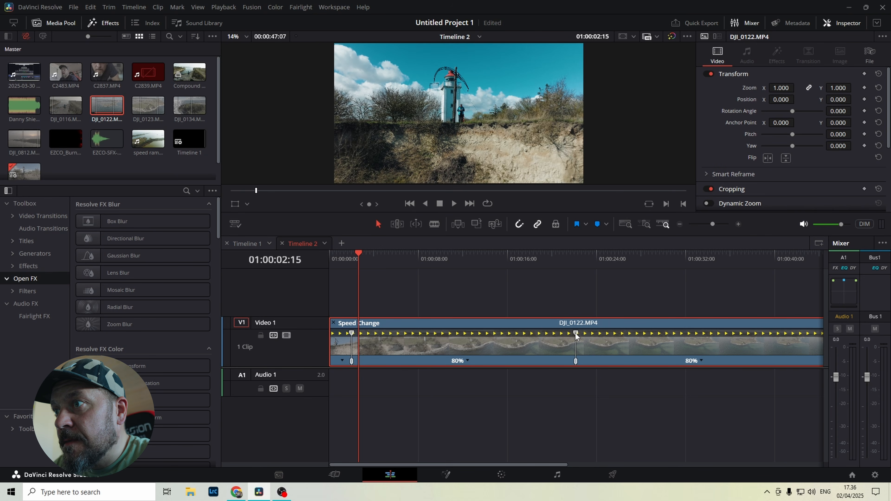
{"action": "left_click_drag", "start_coordinate": [575, 332], "coordinate": [360, 336]}
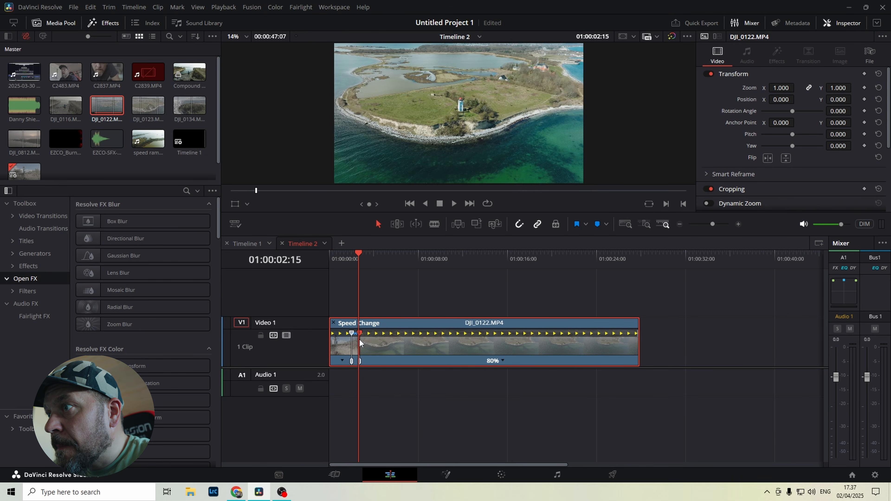
{"action": "left_click", "coordinate": [739, 224]}
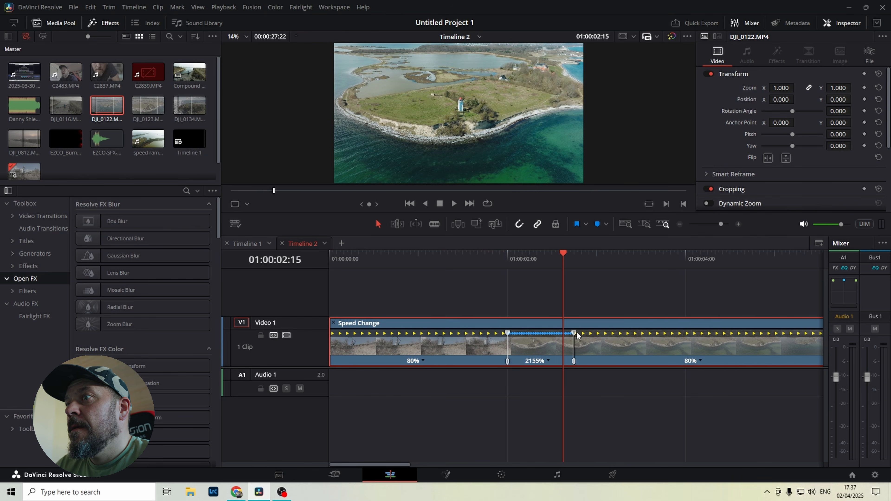
{"action": "left_click_drag", "start_coordinate": [575, 333], "coordinate": [562, 333]}
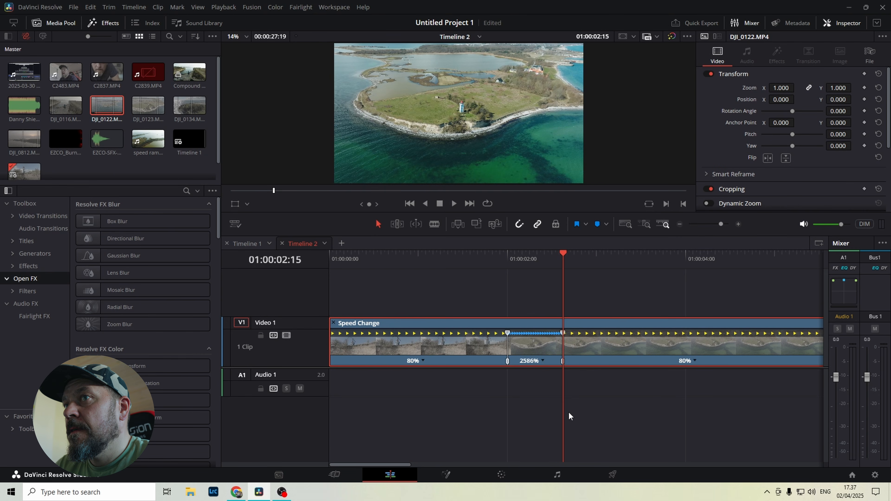
Step: Move the second speed point closer, to 01:00:02:10, raising the middle segment to 3879%, and scrub through the transition
{"action": "left_click_drag", "start_coordinate": [515, 258], "coordinate": [545, 271]}
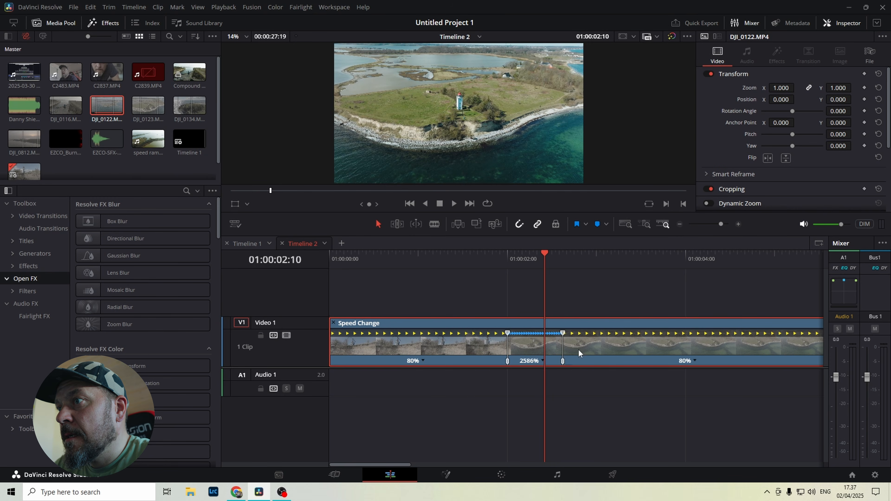
{"action": "left_click", "coordinate": [563, 334]}
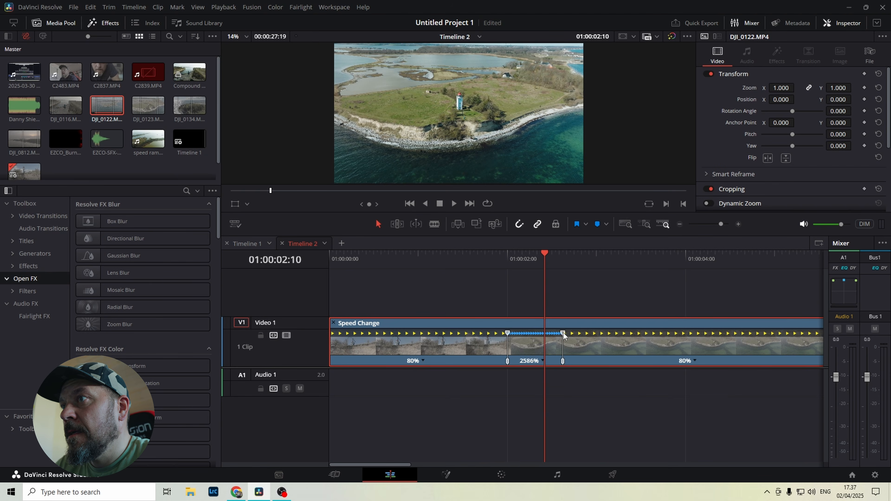
{"action": "left_click_drag", "start_coordinate": [562, 332], "coordinate": [544, 335]}
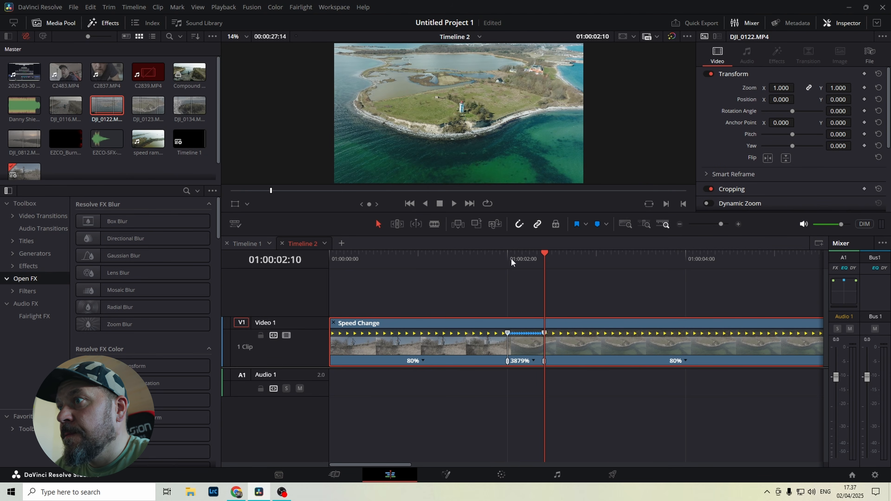
{"action": "left_click_drag", "start_coordinate": [374, 259], "coordinate": [577, 274]}
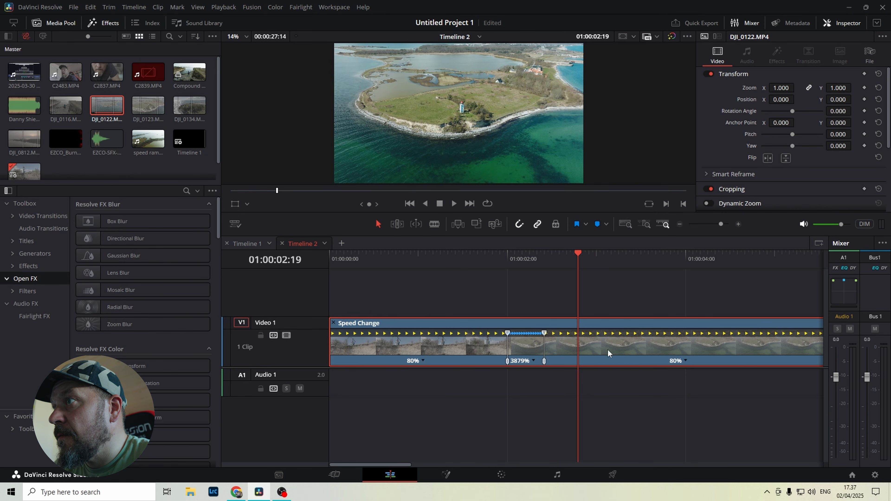
Step: Show the drone clip's Retime Speed curve and smooth both of its speed points into bezier curves
{"action": "right_click", "coordinate": [597, 349]}
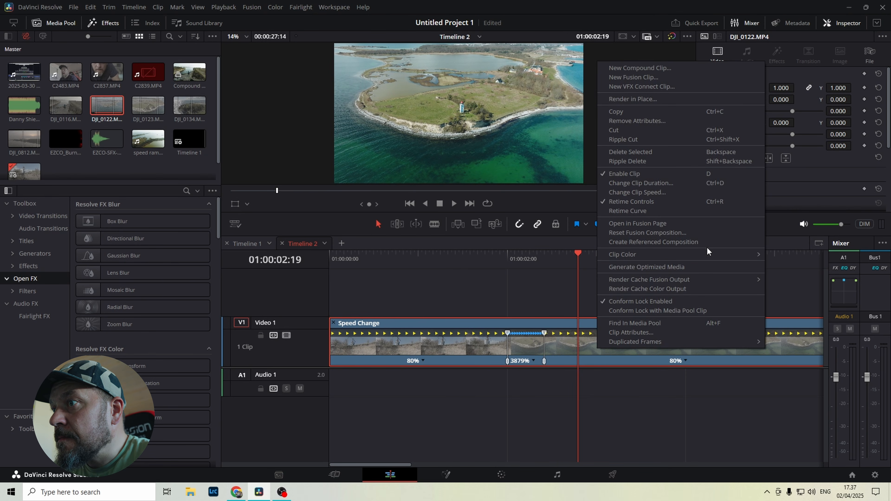
{"action": "left_click", "coordinate": [631, 211]}
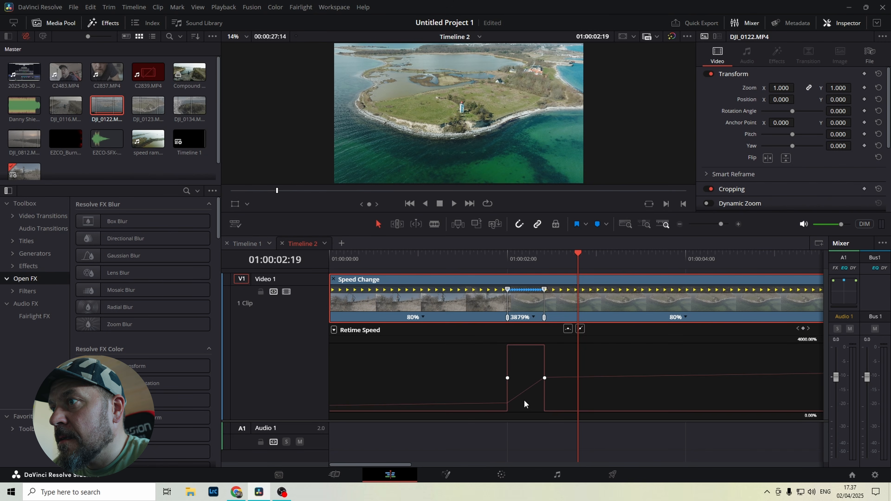
{"action": "left_click", "coordinate": [507, 378]}
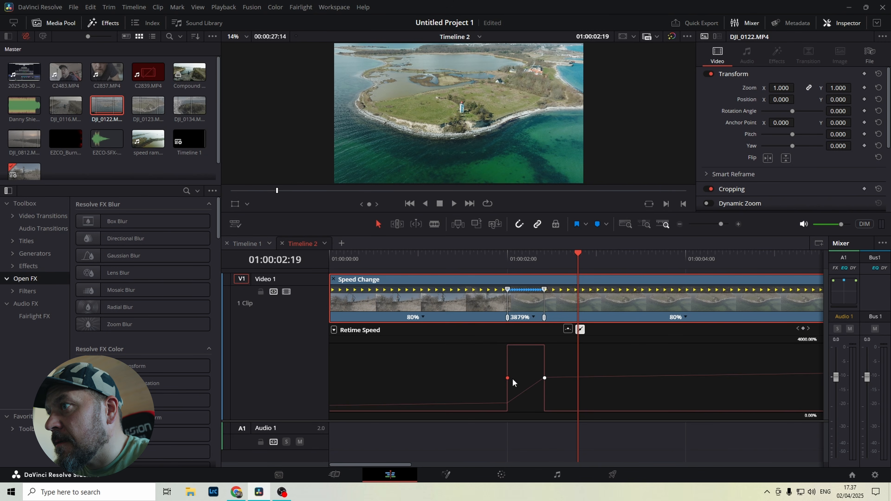
{"action": "left_click", "coordinate": [568, 329]}
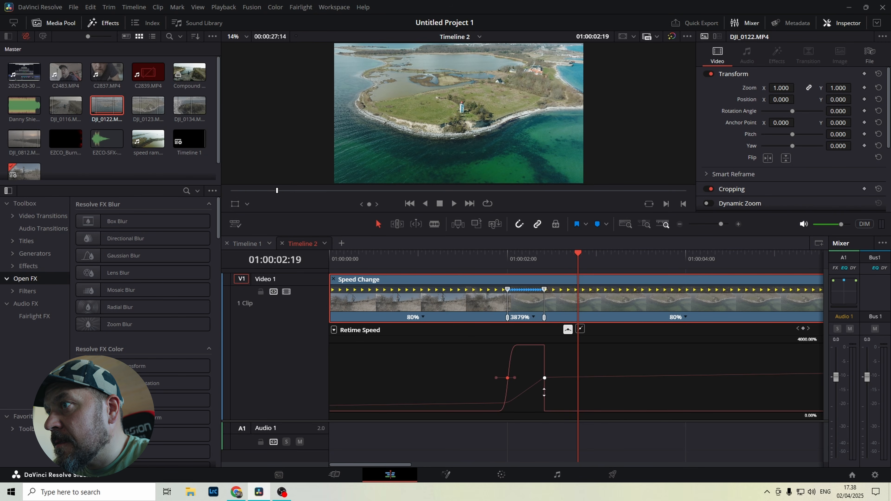
{"action": "left_click", "coordinate": [544, 378]}
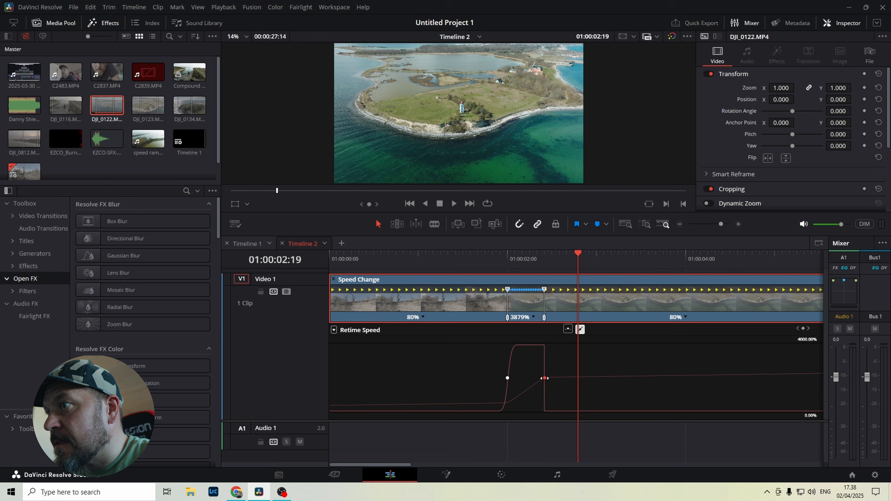
{"action": "left_click", "coordinate": [567, 330]}
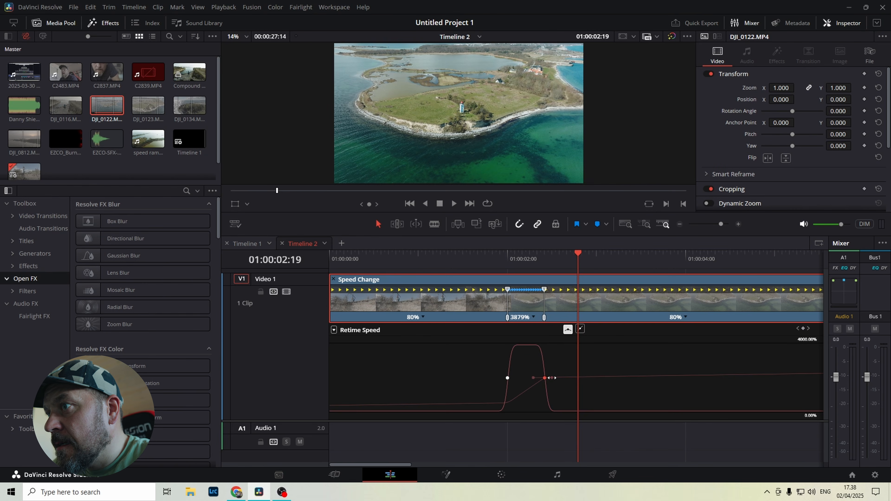
Step: Lengthen the bezier handles of both speed points on the retime curve for a more gradual ramp in and out
{"action": "left_click_drag", "start_coordinate": [556, 378], "coordinate": [563, 378]}
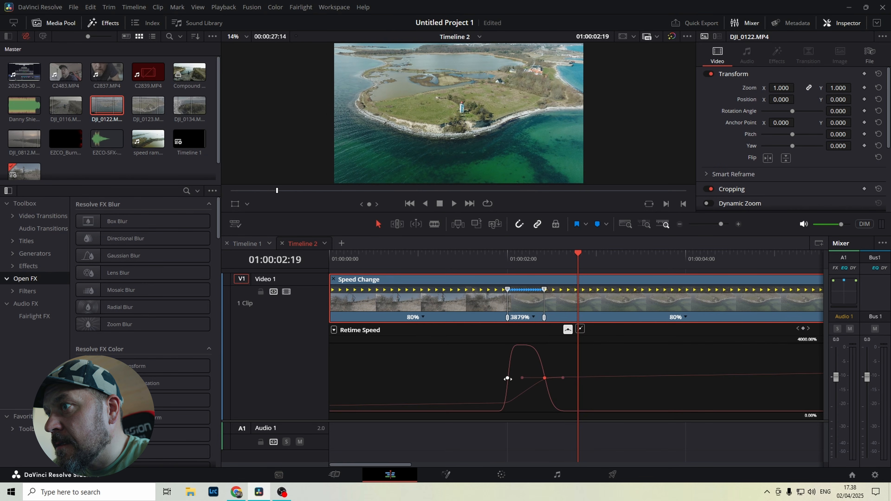
{"action": "left_click", "coordinate": [508, 378]}
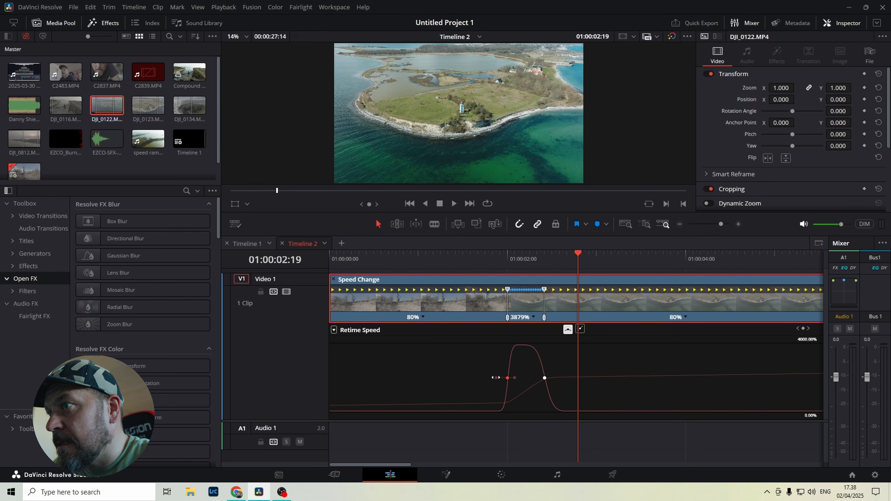
{"action": "left_click_drag", "start_coordinate": [495, 378], "coordinate": [488, 378]}
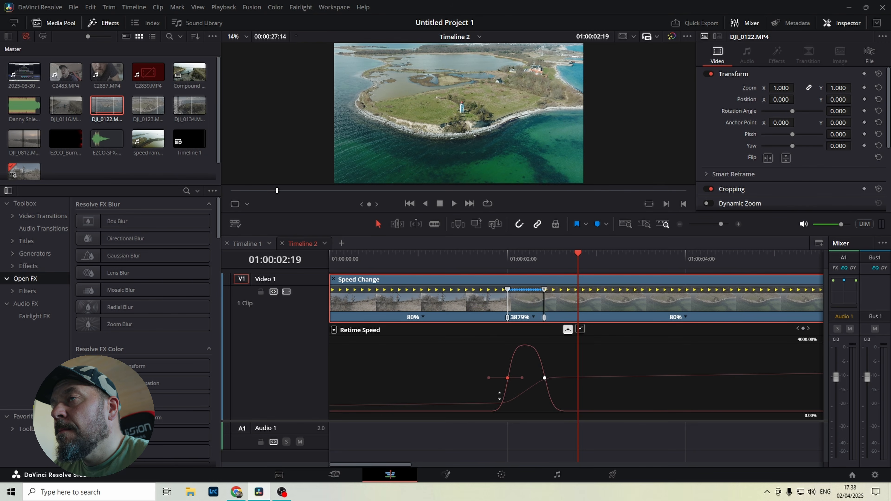
{"action": "left_click", "coordinate": [456, 412]}
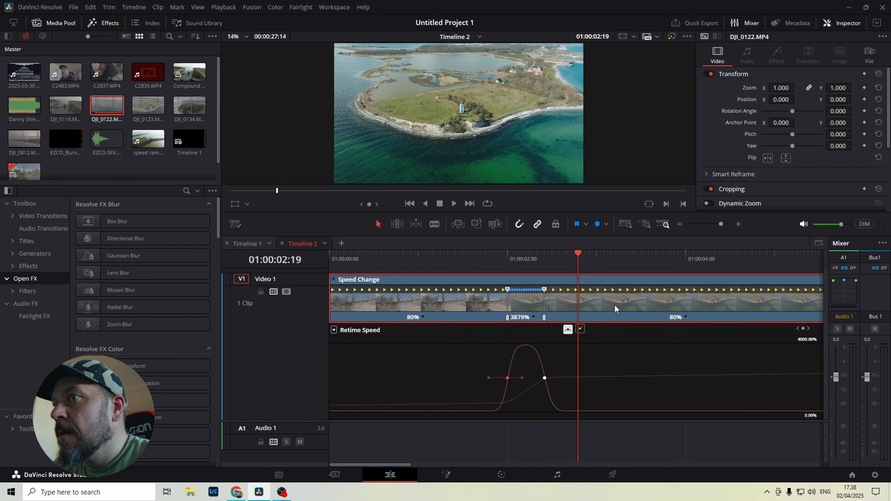
Step: Add a third speed point to the drone clip at 01:00:05:00
{"action": "left_click_drag", "start_coordinate": [395, 465], "coordinate": [410, 465]}
{"action": "left_click", "coordinate": [681, 224]}
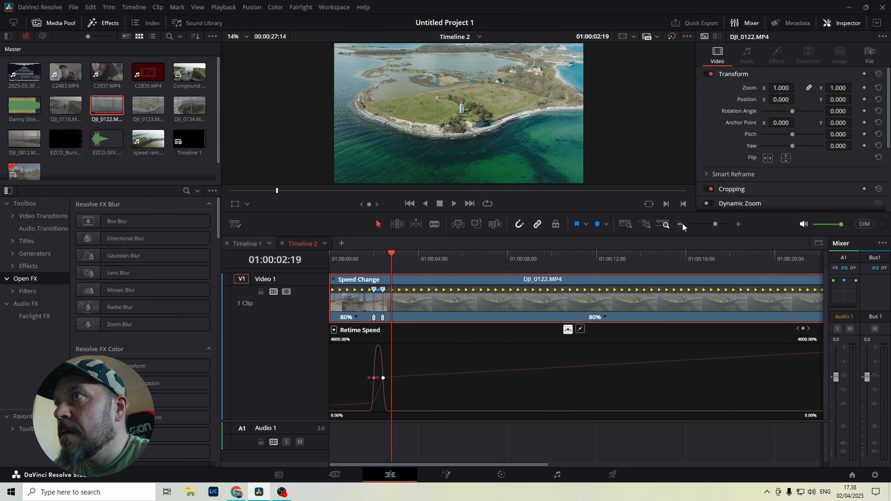
{"action": "left_click_drag", "start_coordinate": [359, 257], "coordinate": [440, 256]}
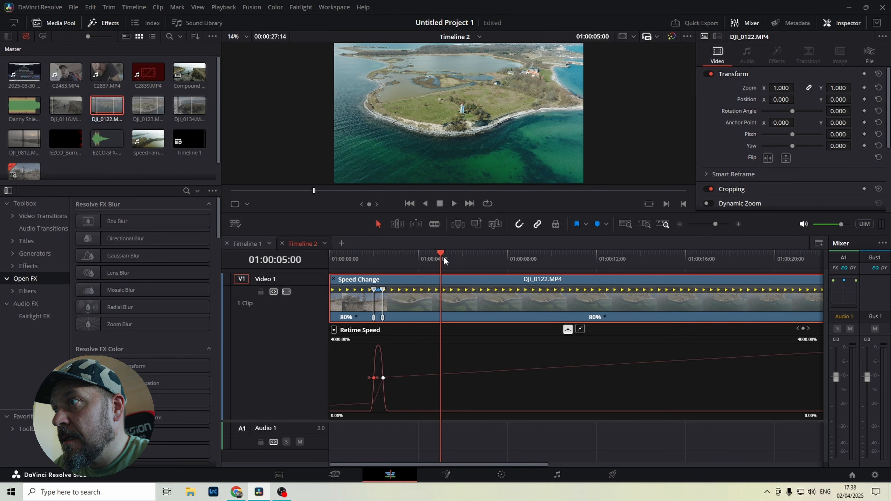
{"action": "left_click", "coordinate": [605, 317]}
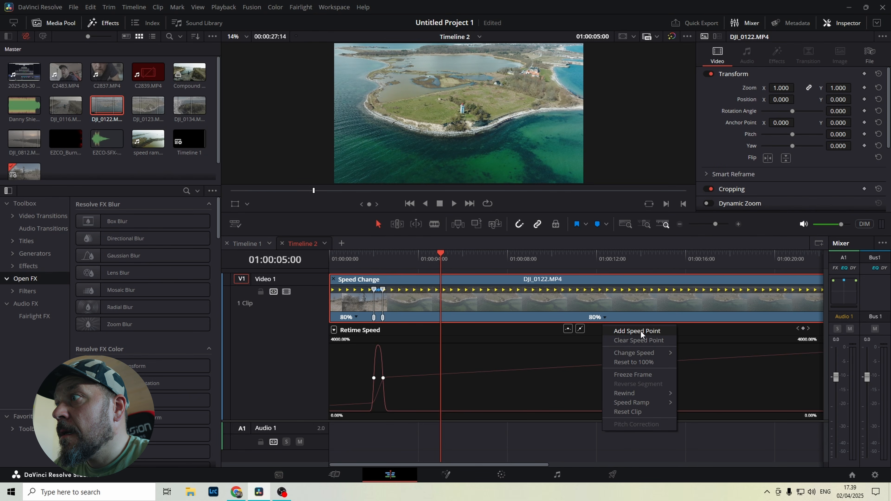
{"action": "left_click", "coordinate": [640, 330]}
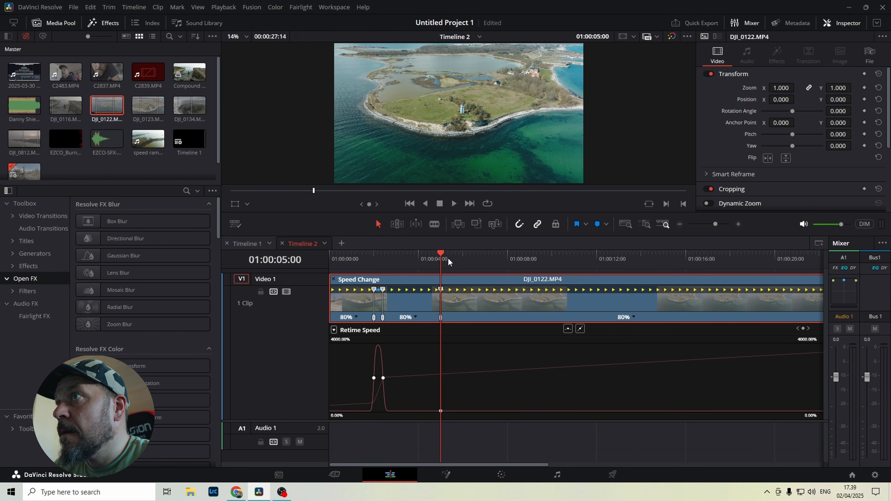
Step: Add a fourth speed point at 01:00:16:23 and move its upper handle back to 01:00:05:10, speeding the segment before it up to 2305%
{"action": "left_click", "coordinate": [440, 253]}
{"action": "left_click_drag", "start_coordinate": [440, 254], "coordinate": [707, 280]}
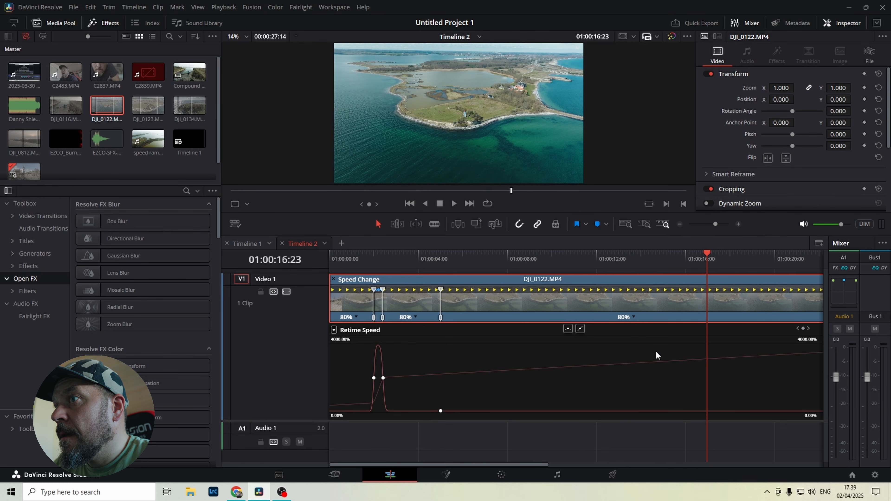
{"action": "left_click", "coordinate": [633, 316]}
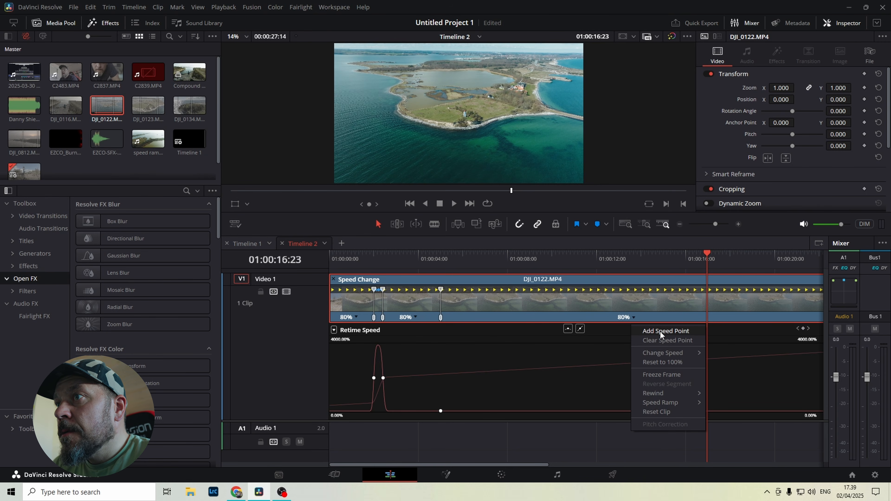
{"action": "left_click", "coordinate": [660, 332]}
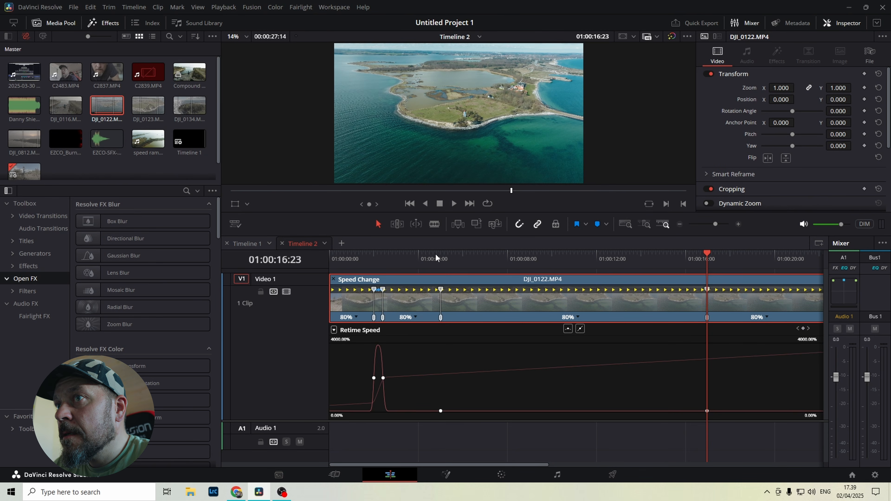
{"action": "left_click_drag", "start_coordinate": [435, 254], "coordinate": [450, 257]}
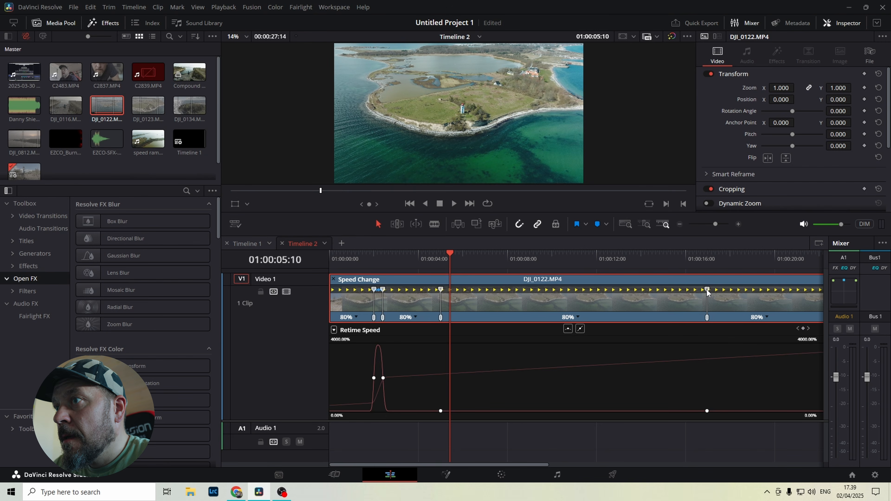
{"action": "left_click_drag", "start_coordinate": [708, 292], "coordinate": [451, 293]}
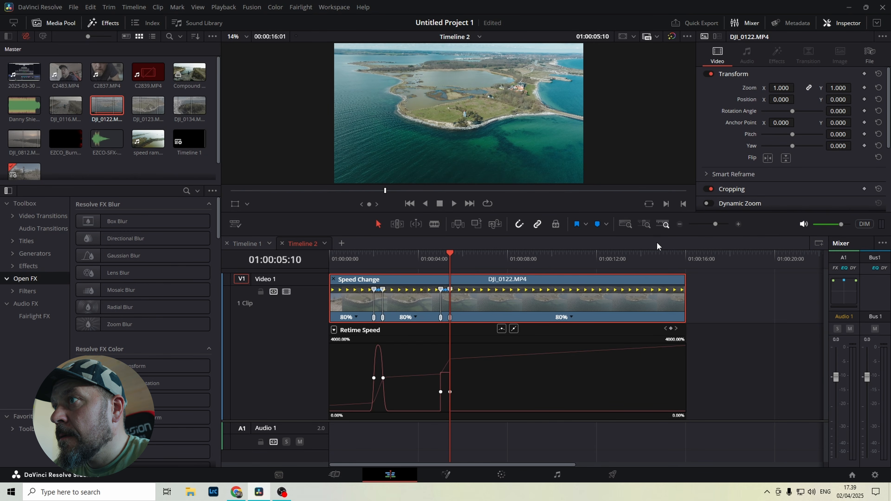
Step: Smooth the third and fourth speed points on the retime curve into bezier curves
{"action": "left_click", "coordinate": [739, 224]}
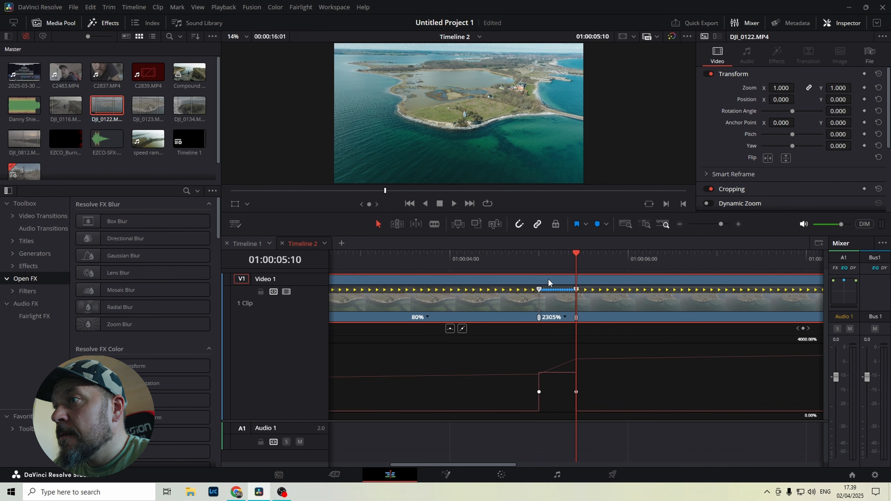
{"action": "left_click_drag", "start_coordinate": [540, 255], "coordinate": [557, 264]}
{"action": "left_click", "coordinate": [539, 392]}
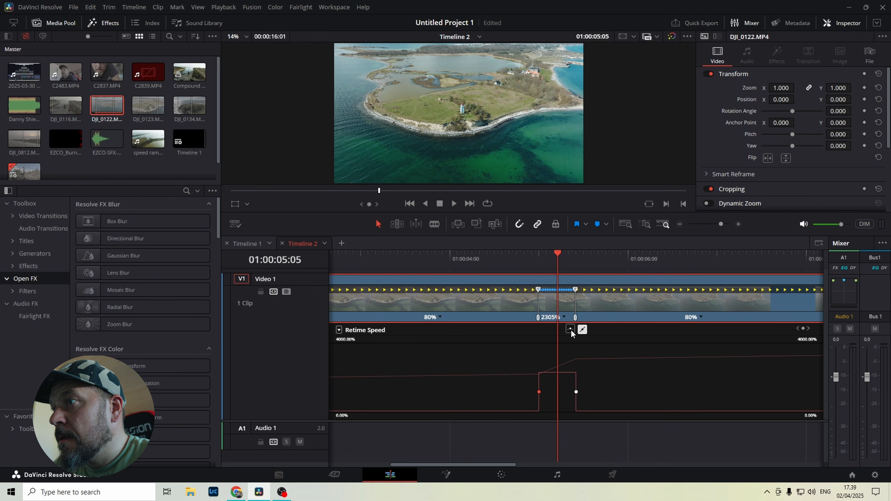
{"action": "left_click", "coordinate": [570, 330]}
{"action": "left_click", "coordinate": [576, 391]}
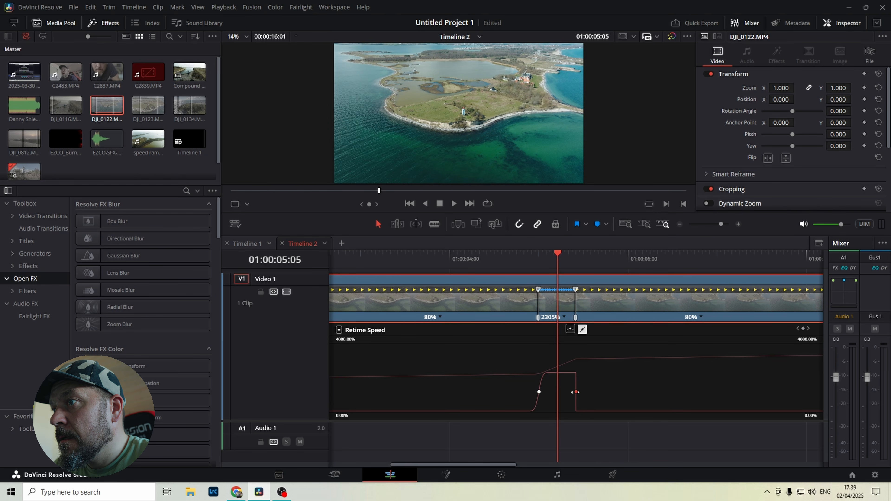
{"action": "left_click", "coordinate": [570, 330]}
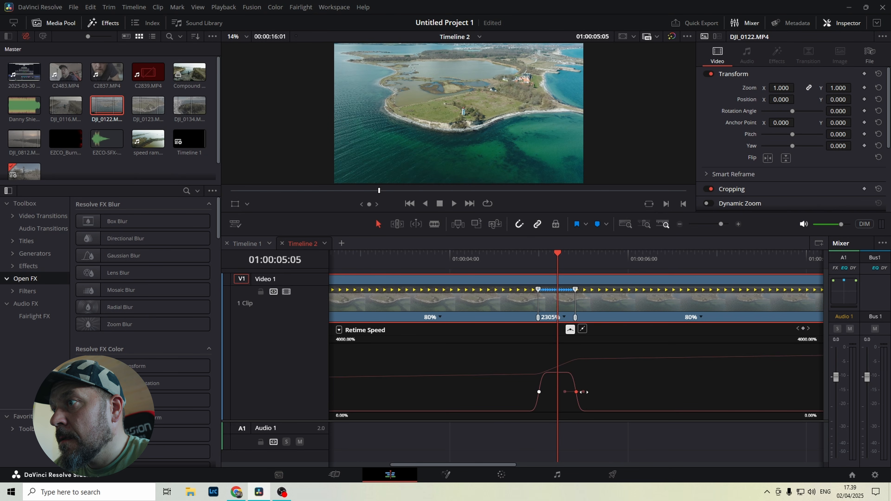
Step: Lengthen the third speed point's bezier handles on the retime curve to soften the second ramp
{"action": "left_click", "coordinate": [539, 391]}
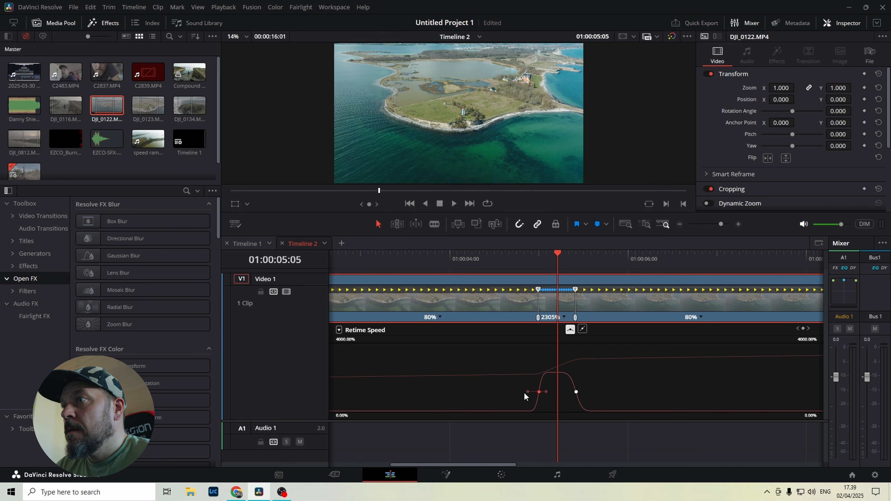
{"action": "left_click_drag", "start_coordinate": [527, 392], "coordinate": [520, 392]}
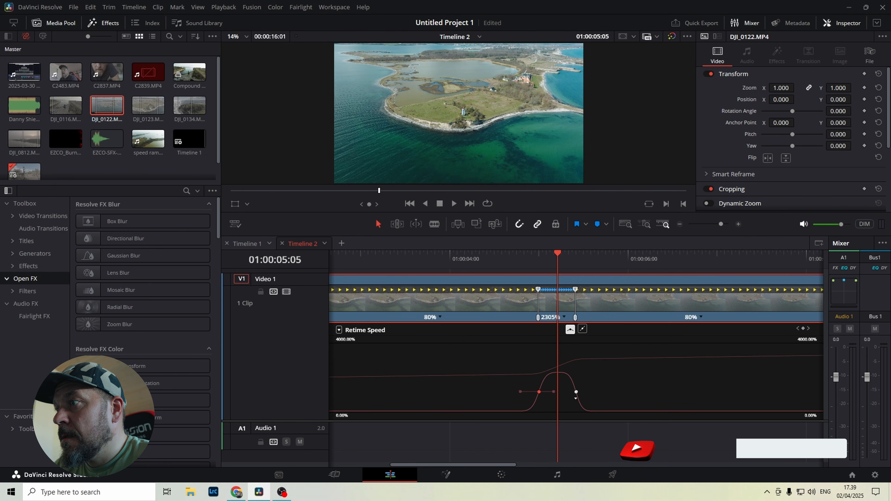
{"action": "left_click", "coordinate": [576, 392]}
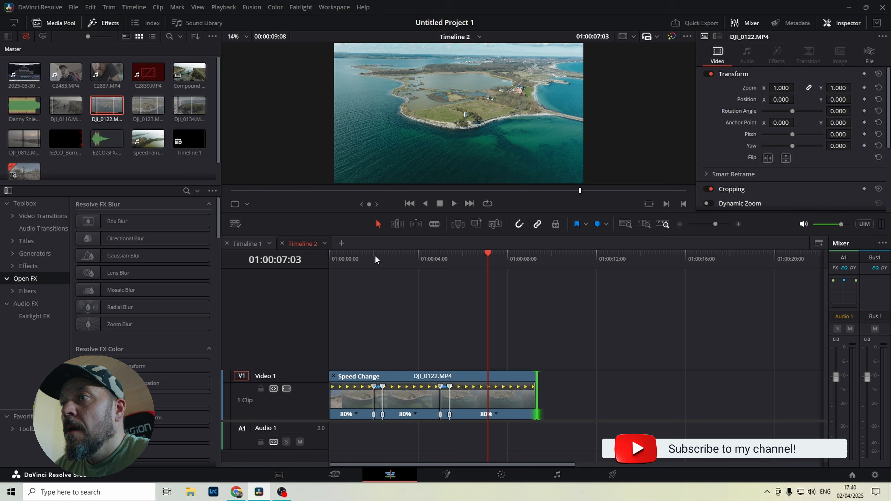
Step: Place an Adjustment Clip on a new video track above the drone clip, starting a few frames before the first speed point
{"action": "left_click_drag", "start_coordinate": [370, 259], "coordinate": [374, 261]}
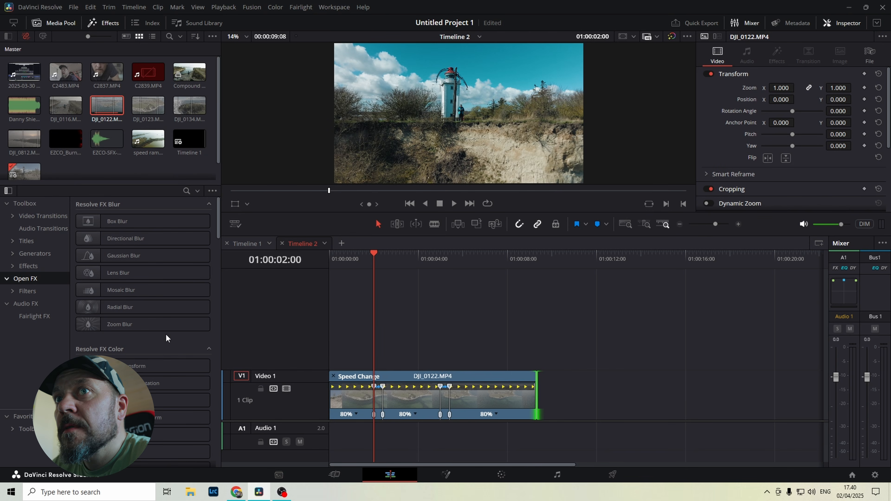
{"action": "left_click", "coordinate": [31, 266]}
{"action": "left_click_drag", "start_coordinate": [129, 226], "coordinate": [369, 339]}
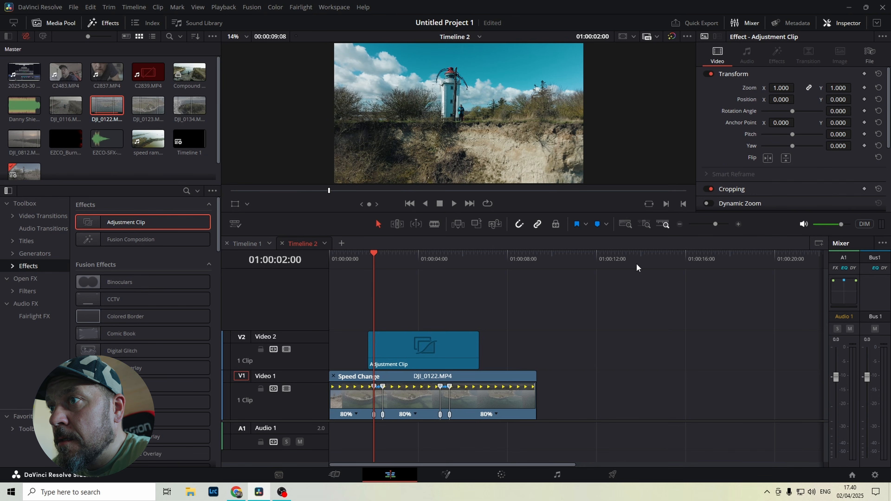
{"action": "left_click", "coordinate": [738, 224]}
{"action": "left_click", "coordinate": [739, 224]}
{"action": "left_click_drag", "start_coordinate": [569, 359], "coordinate": [581, 359]}
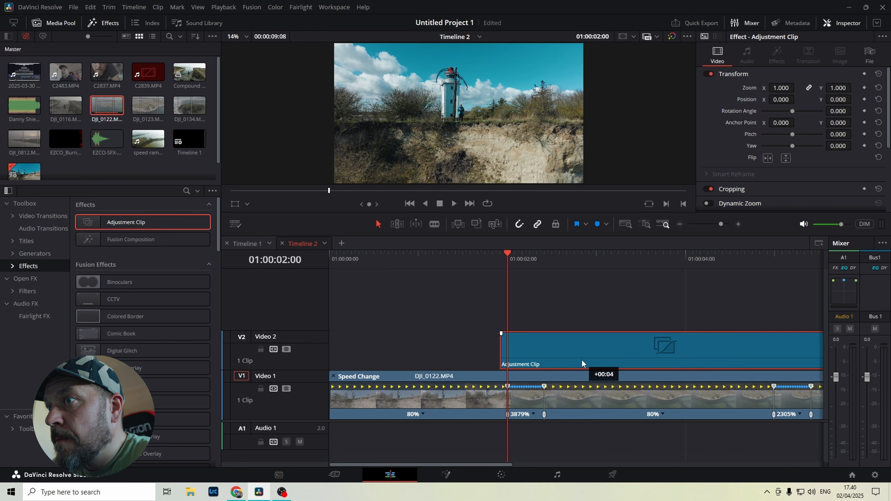
Step: Split the adjustment clip at 01:00:02:12 and just outside both ends of the second sped-up segment
{"action": "left_click", "coordinate": [510, 254]}
{"action": "left_click_drag", "start_coordinate": [510, 254], "coordinate": [553, 265]}
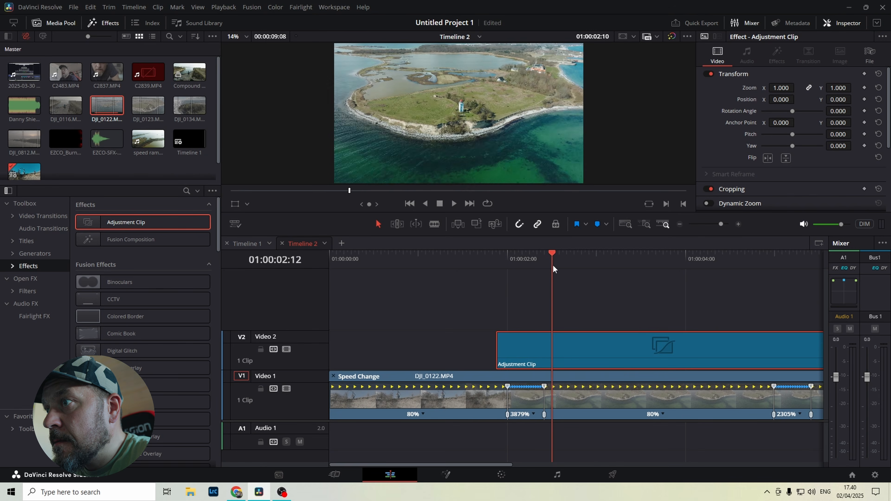
{"action": "left_click", "coordinate": [435, 224]}
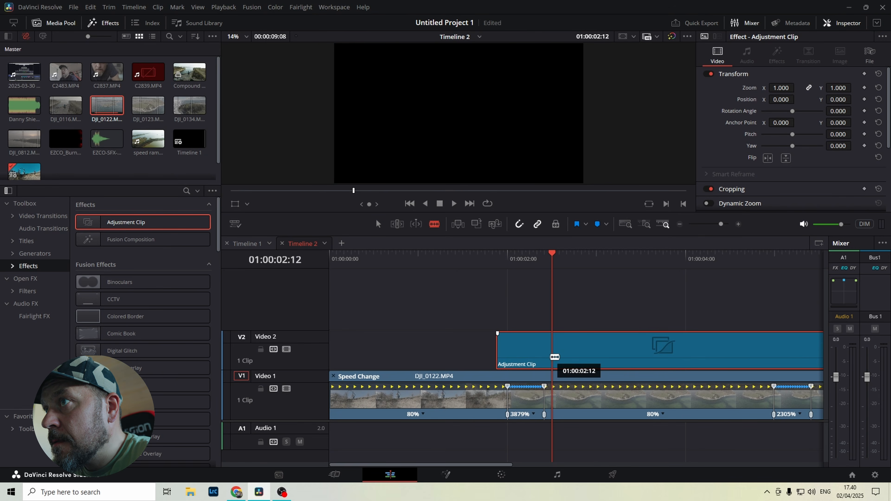
{"action": "left_click", "coordinate": [552, 356]}
{"action": "left_click", "coordinate": [771, 363]}
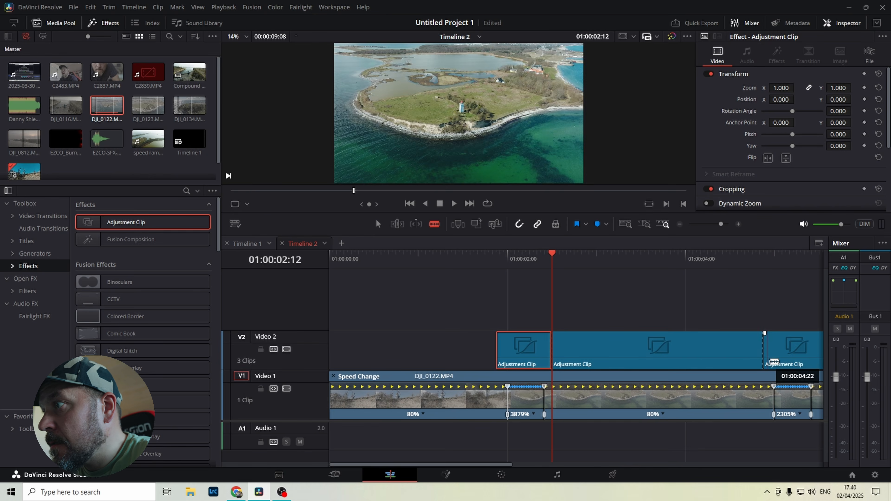
{"action": "left_click", "coordinate": [812, 362]}
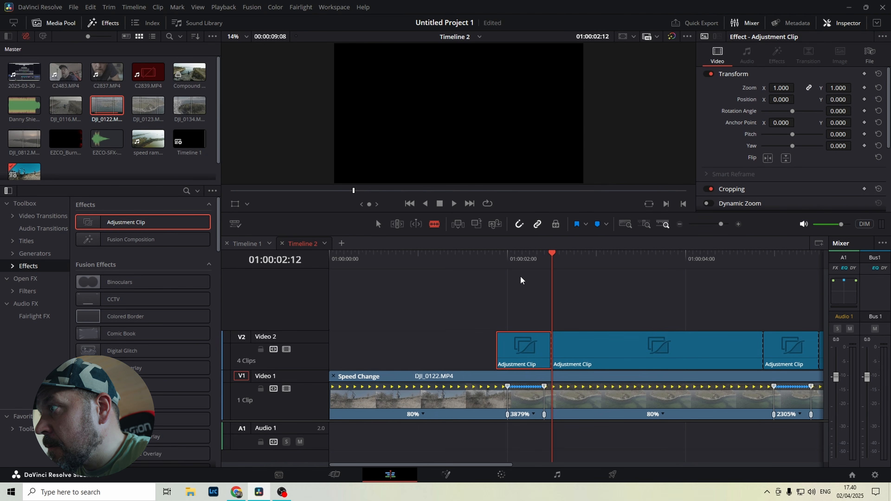
Step: Delete the adjustment clip piece lying between the two sped-up segments
{"action": "left_click", "coordinate": [673, 344]}
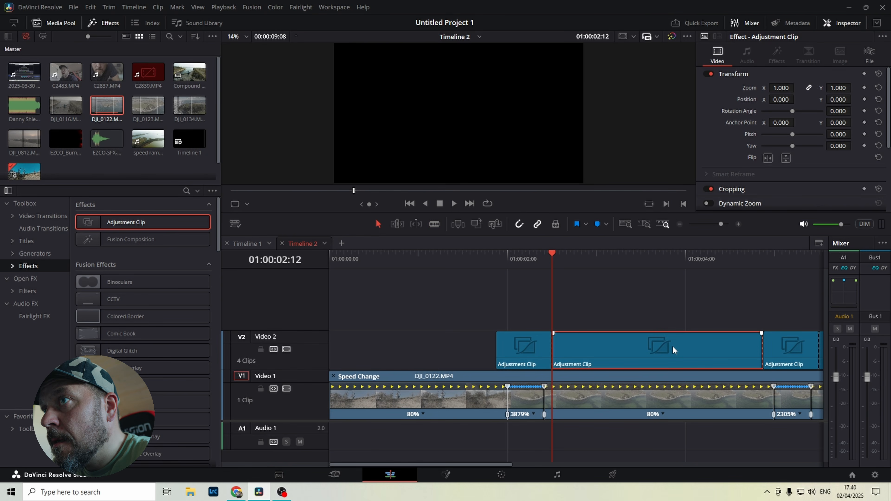
{"action": "key", "text": "Delete"}
{"action": "left_click_drag", "start_coordinate": [488, 466], "coordinate": [522, 466]}
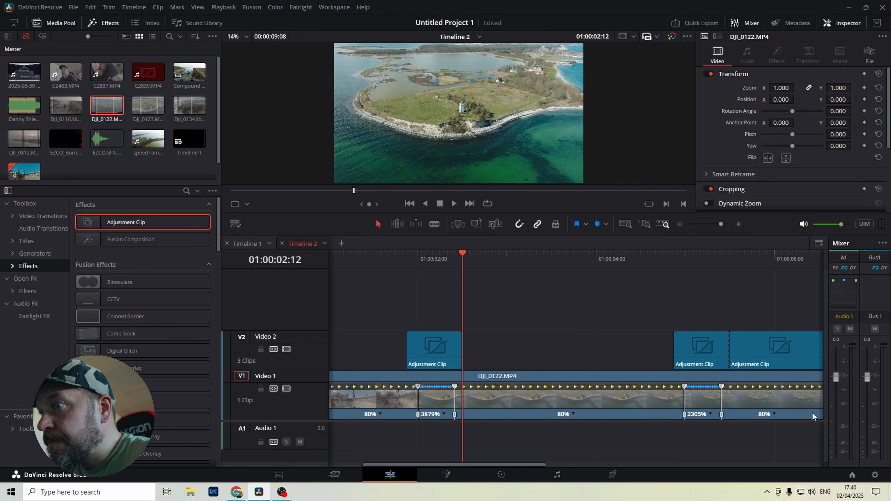
Step: Delete the adjustment clip piece after the second sped-up segment and apply Zoom Blur to the first adjustment clip
{"action": "left_click", "coordinate": [790, 351]}
{"action": "key", "text": "Delete"}
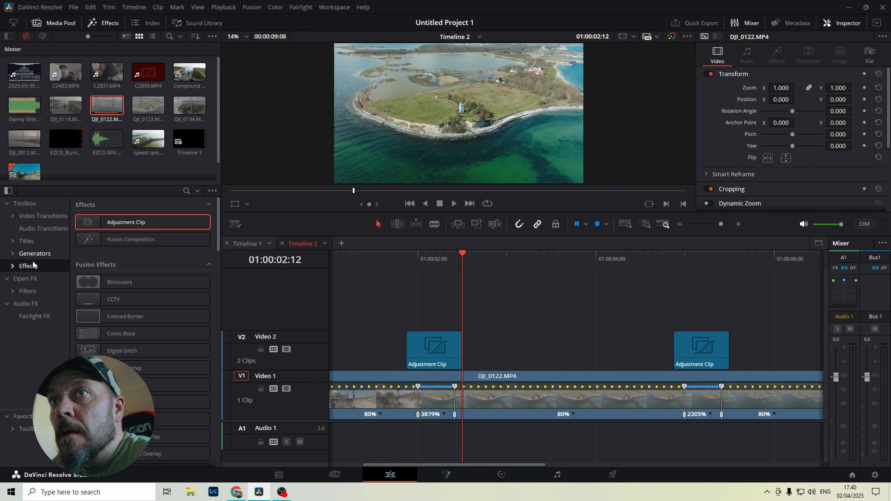
{"action": "left_click", "coordinate": [28, 280]}
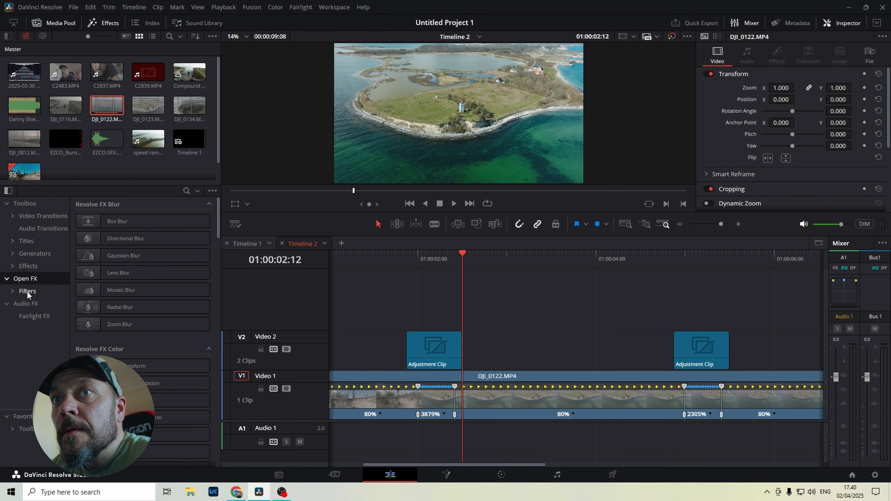
{"action": "left_click_drag", "start_coordinate": [122, 325], "coordinate": [443, 352]}
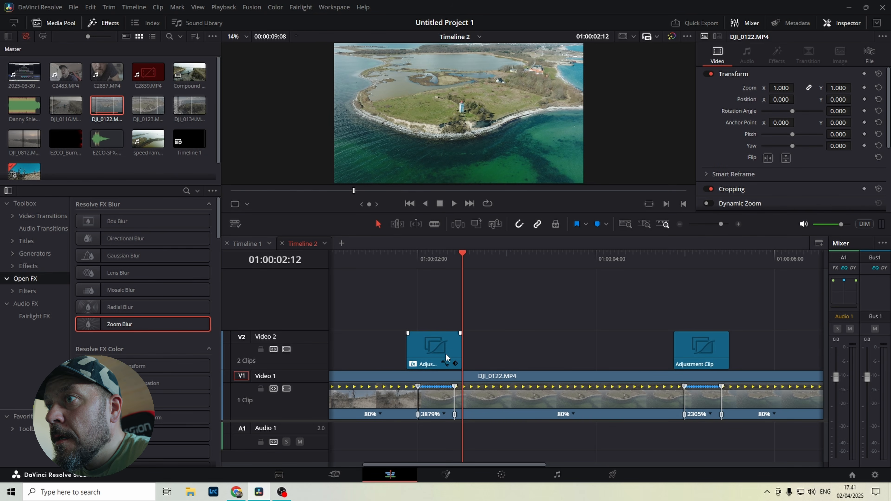
Step: Delete the second adjustment clip and set the Zoom Blur's Zoom Amount on the first one to -0.519
{"action": "left_click", "coordinate": [717, 354]}
{"action": "key", "text": "Delete"}
{"action": "left_click", "coordinate": [430, 352]}
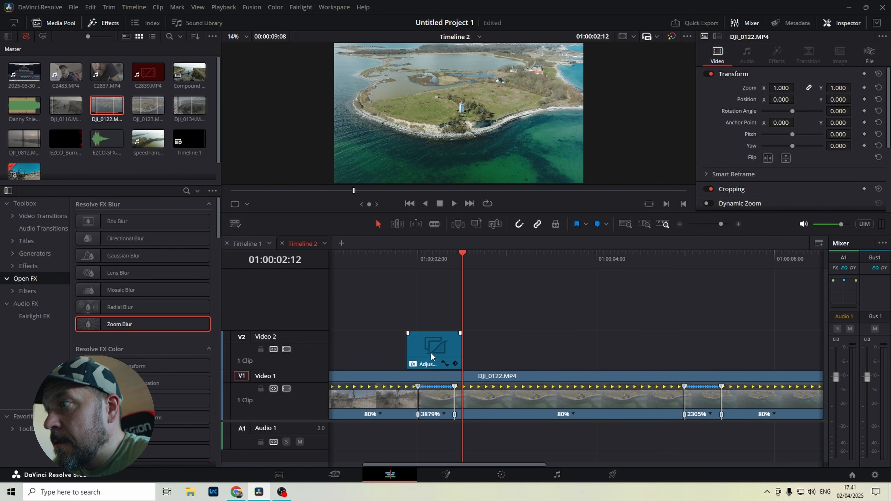
{"action": "left_click", "coordinate": [429, 255]}
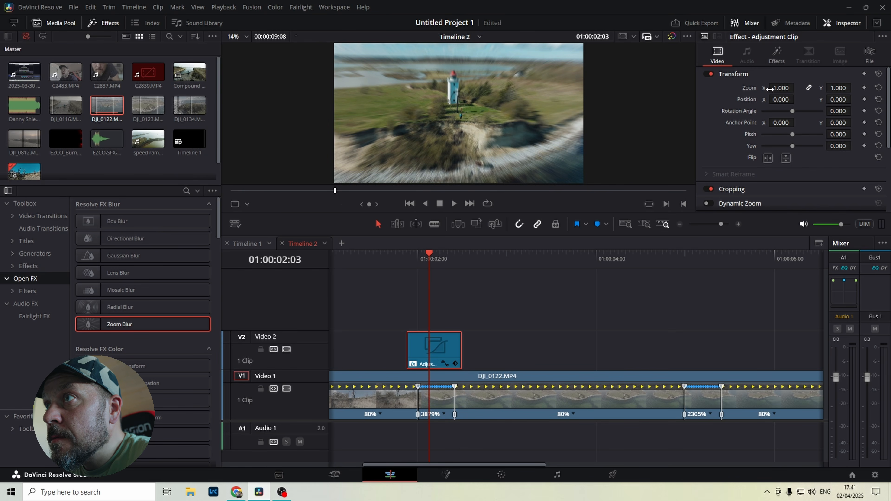
{"action": "left_click", "coordinate": [779, 57]}
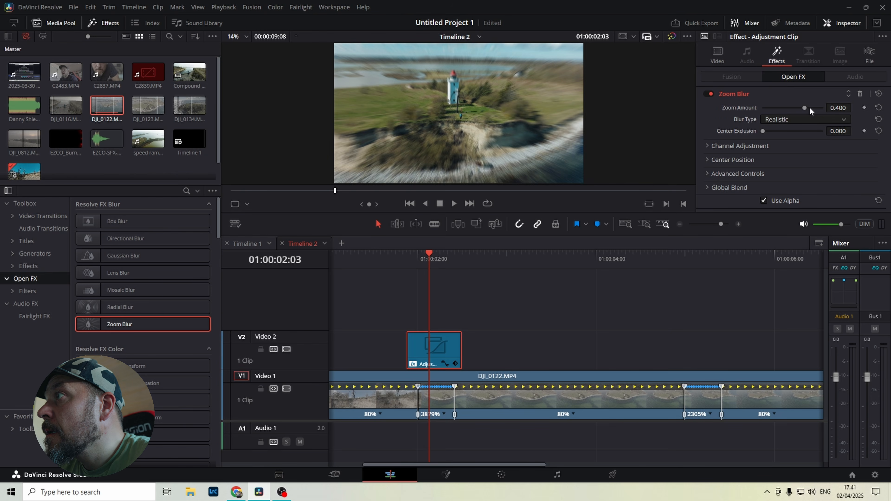
{"action": "left_click_drag", "start_coordinate": [804, 108], "coordinate": [777, 115]}
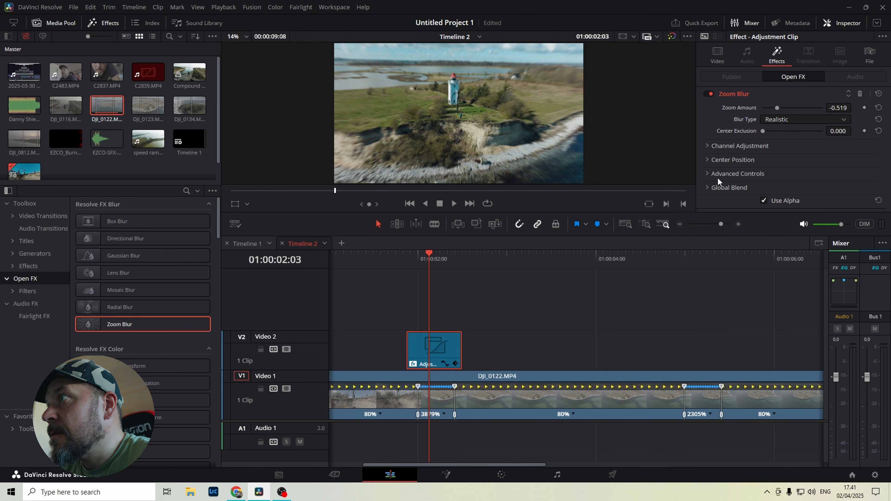
Step: Save the project and set the Zoom Blur's advanced Quality option to Enhanced
{"action": "key", "text": "ctrl+s"}
{"action": "left_click", "coordinate": [707, 173]}
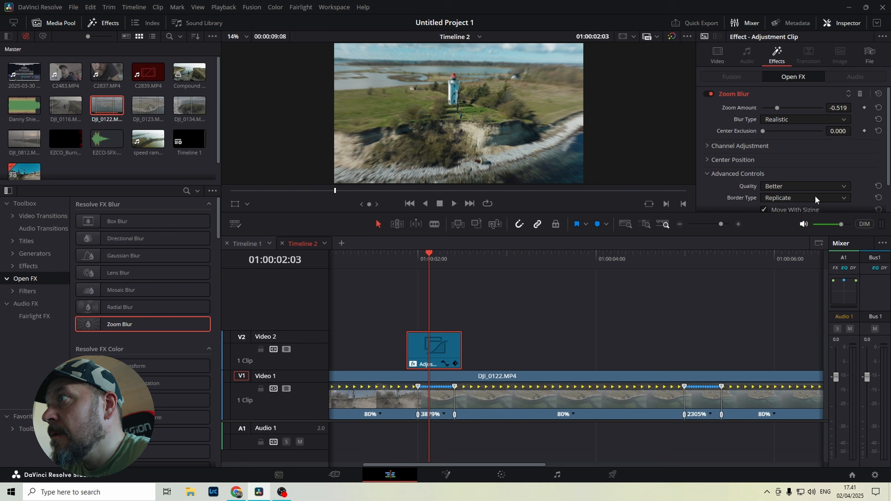
{"action": "left_click", "coordinate": [797, 188]}
{"action": "left_click", "coordinate": [798, 221]}
{"action": "scroll", "coordinate": [813, 156], "scroll_direction": "down", "scroll_amount": 1}
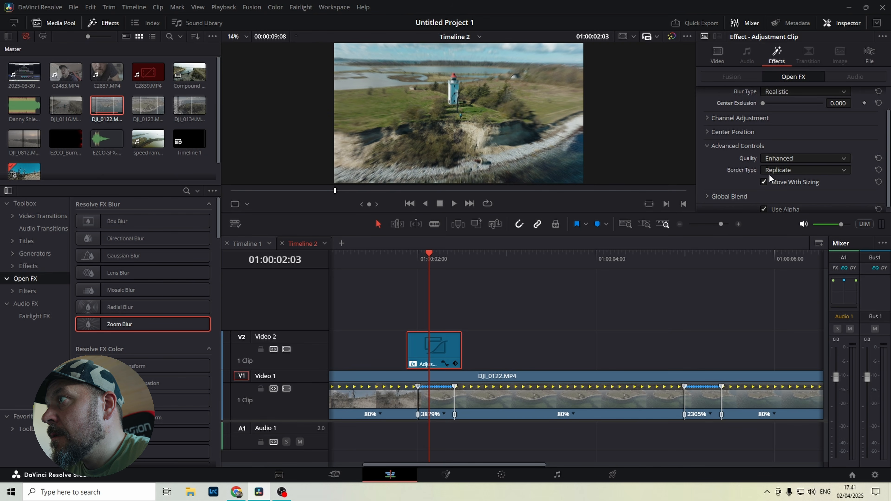
{"action": "scroll", "coordinate": [813, 191], "scroll_direction": "up", "scroll_amount": 1}
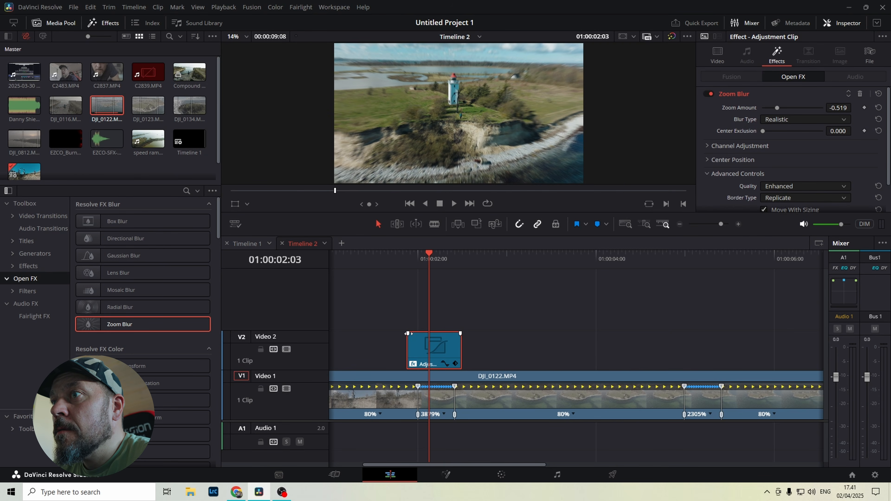
Step: Add short fades of a few frames at the start and end of the adjustment clip, and scrub through the start of the blur
{"action": "left_click_drag", "start_coordinate": [407, 334], "coordinate": [415, 334]}
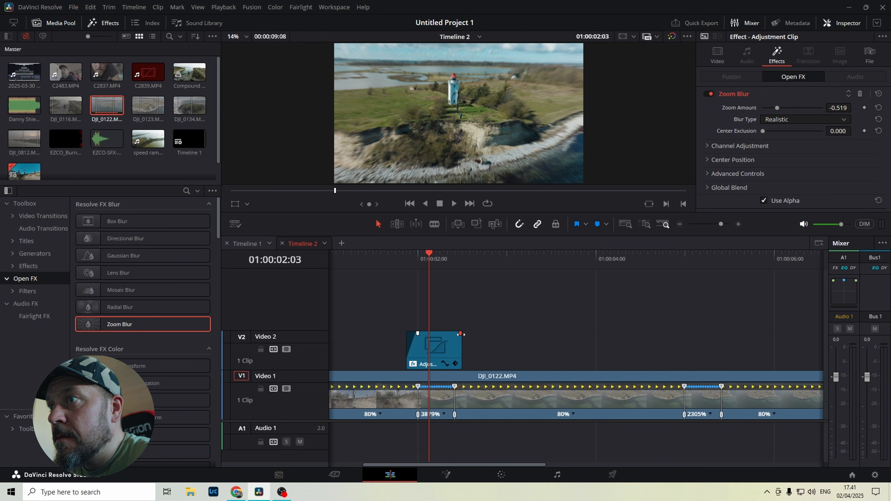
{"action": "left_click_drag", "start_coordinate": [460, 334], "coordinate": [450, 334]}
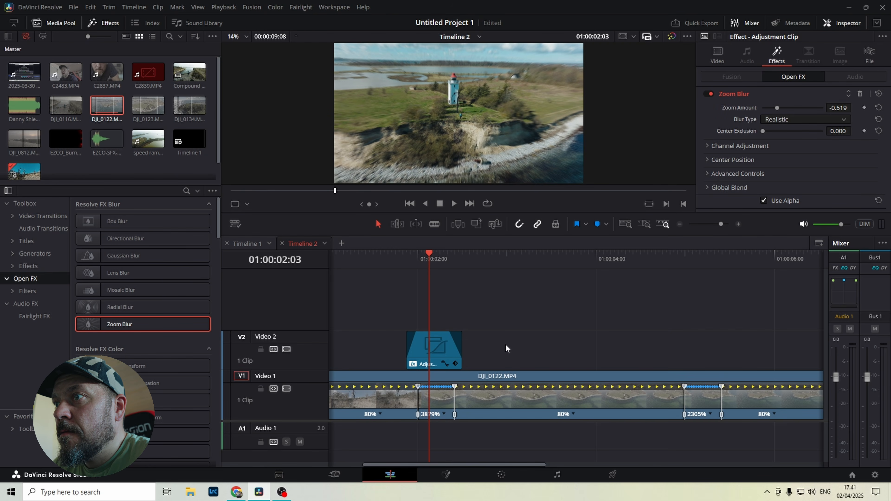
{"action": "left_click", "coordinate": [407, 263]}
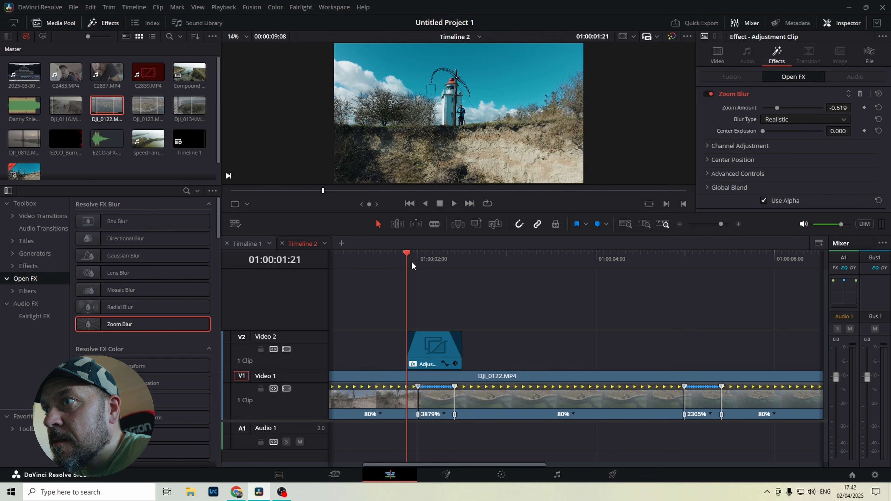
{"action": "left_click_drag", "start_coordinate": [412, 266], "coordinate": [424, 272]}
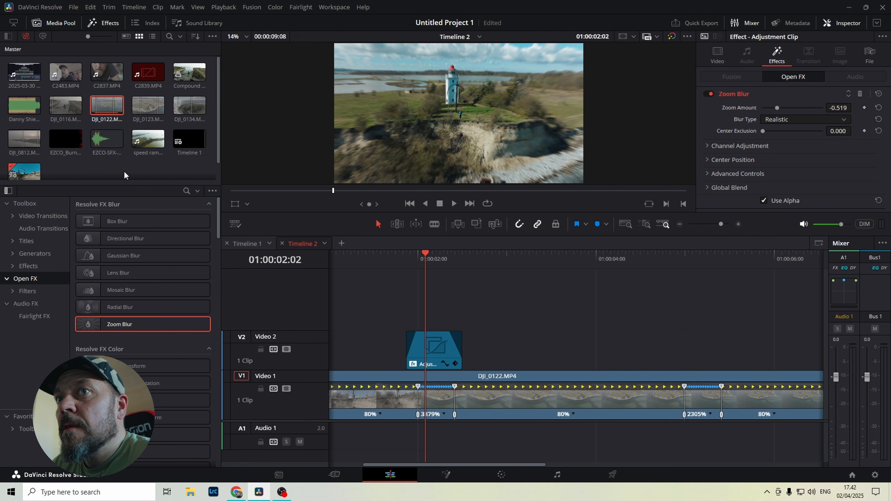
Step: Place EZCO-SFX-Woosh.wav on Audio 1 under the first speed ramp, starting slightly before the adjustment clip
{"action": "left_click", "coordinate": [101, 142]}
{"action": "left_click_drag", "start_coordinate": [101, 142], "coordinate": [410, 438]}
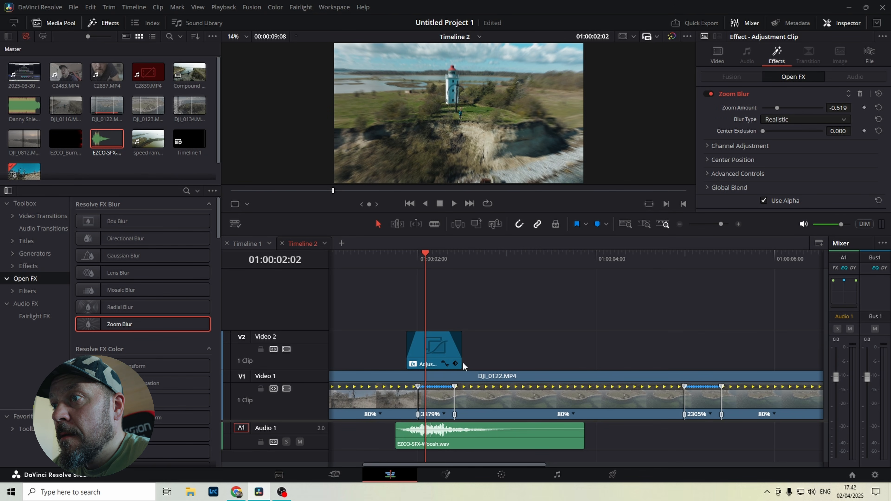
Step: Duplicate the faded Zoom Blur adjustment clip and the woosh sound onto the second sped-up segment
{"action": "left_click", "coordinate": [436, 354]}
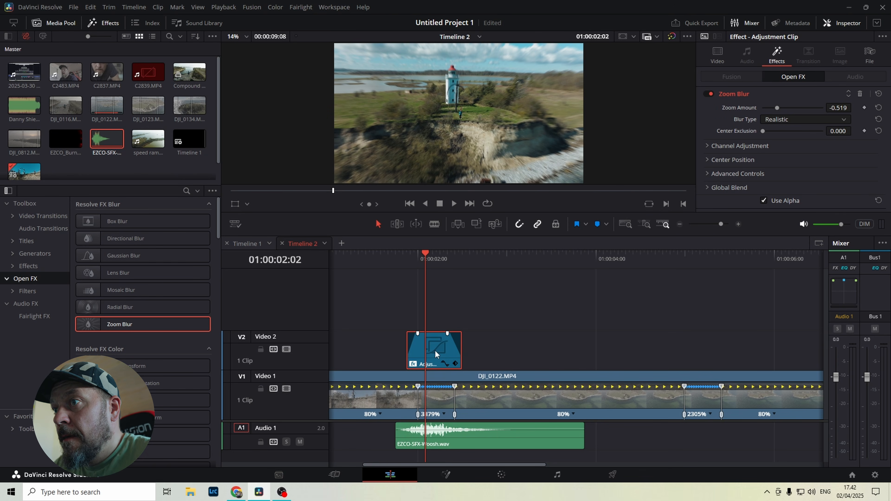
{"action": "left_click_drag", "start_coordinate": [436, 353], "coordinate": [705, 358]}
{"action": "left_click_drag", "start_coordinate": [430, 442], "coordinate": [659, 442]}
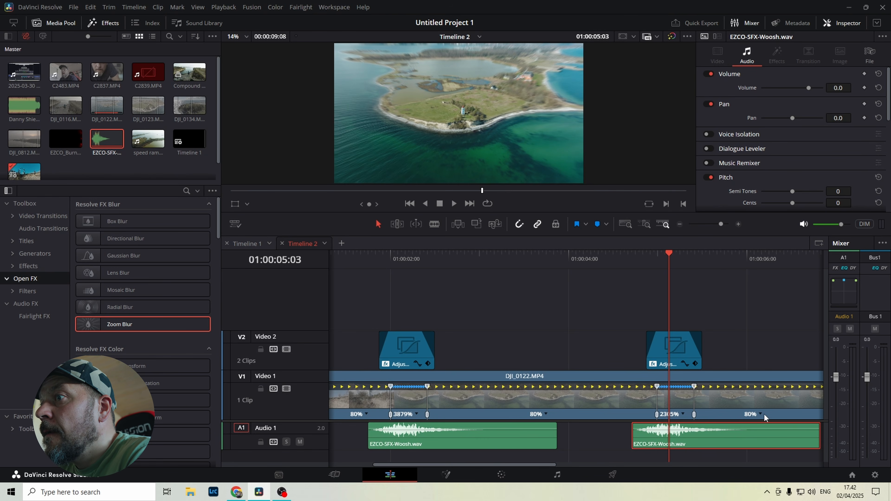
Step: Review the whole timeline through both speed ramps with their blur and woosh sounds
{"action": "left_click", "coordinate": [680, 225]}
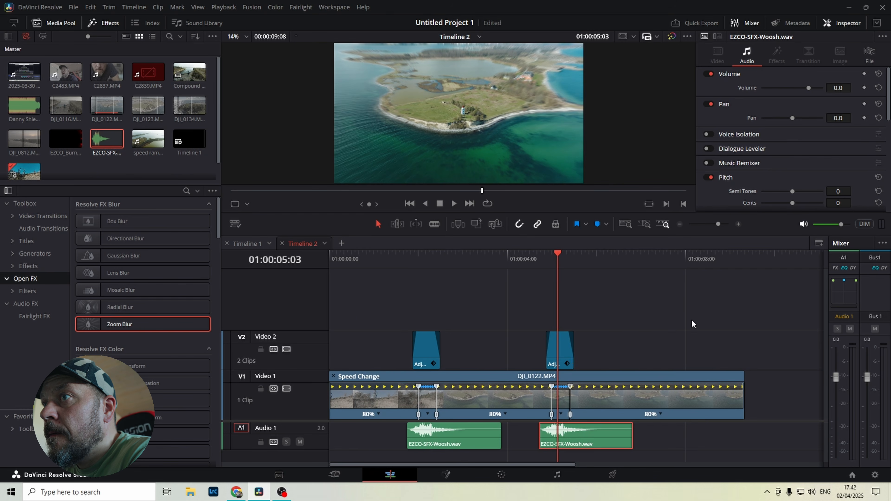
{"action": "left_click_drag", "start_coordinate": [376, 270], "coordinate": [651, 261]}
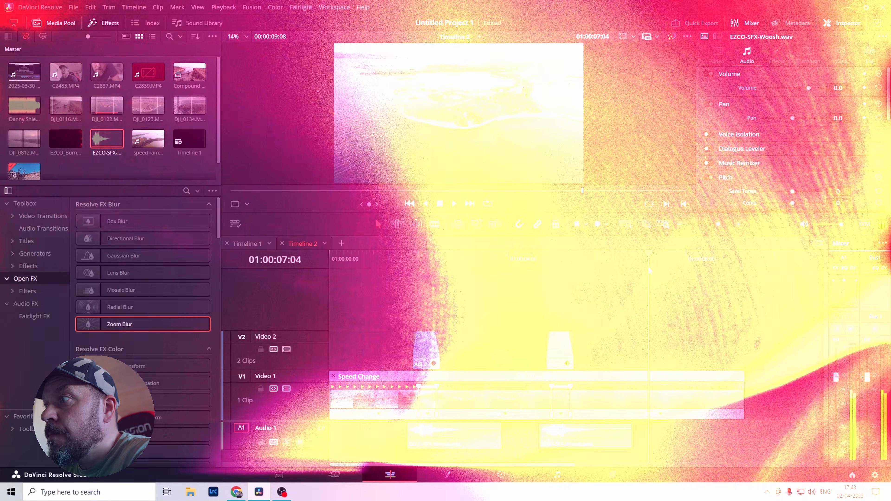